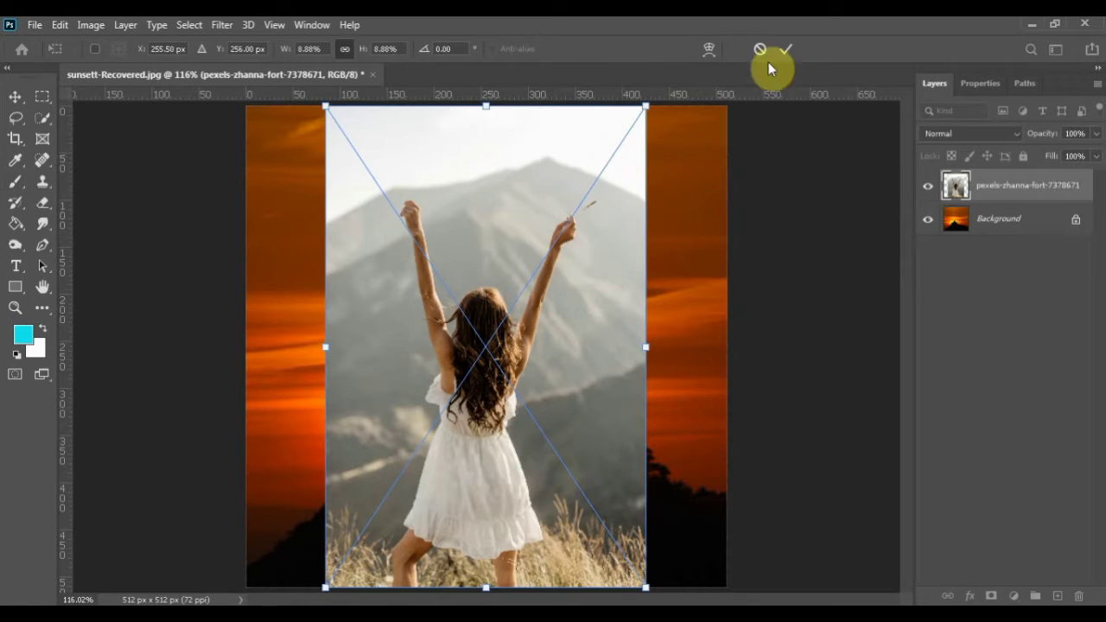
Confirm placing the woman photo over the sunset and select the woman with the Object Selection tool
key(Return)
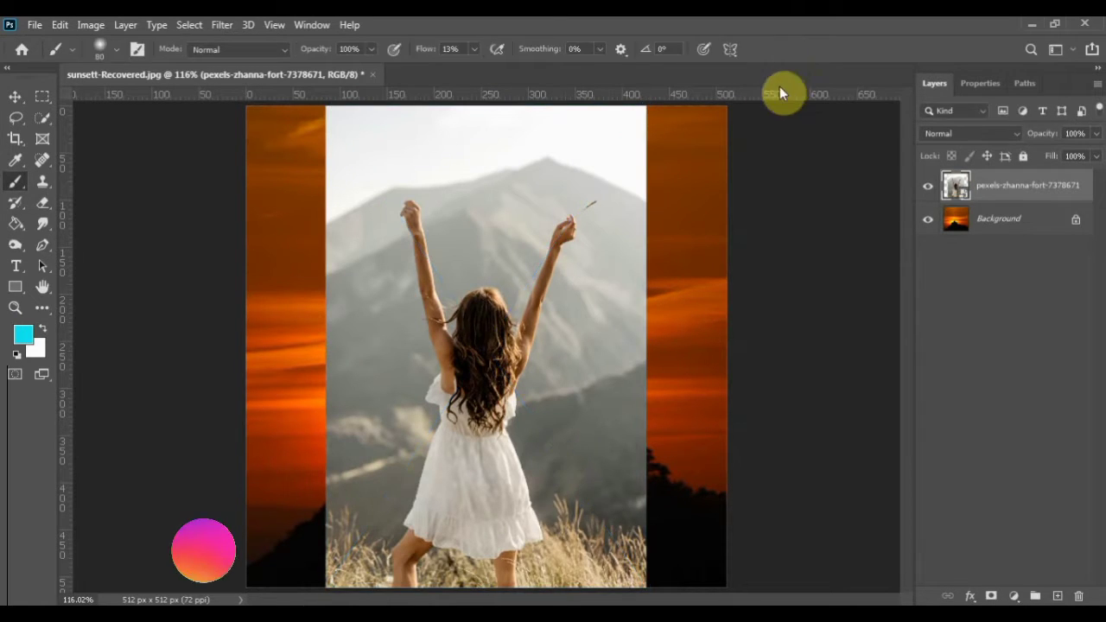
click(42, 118)
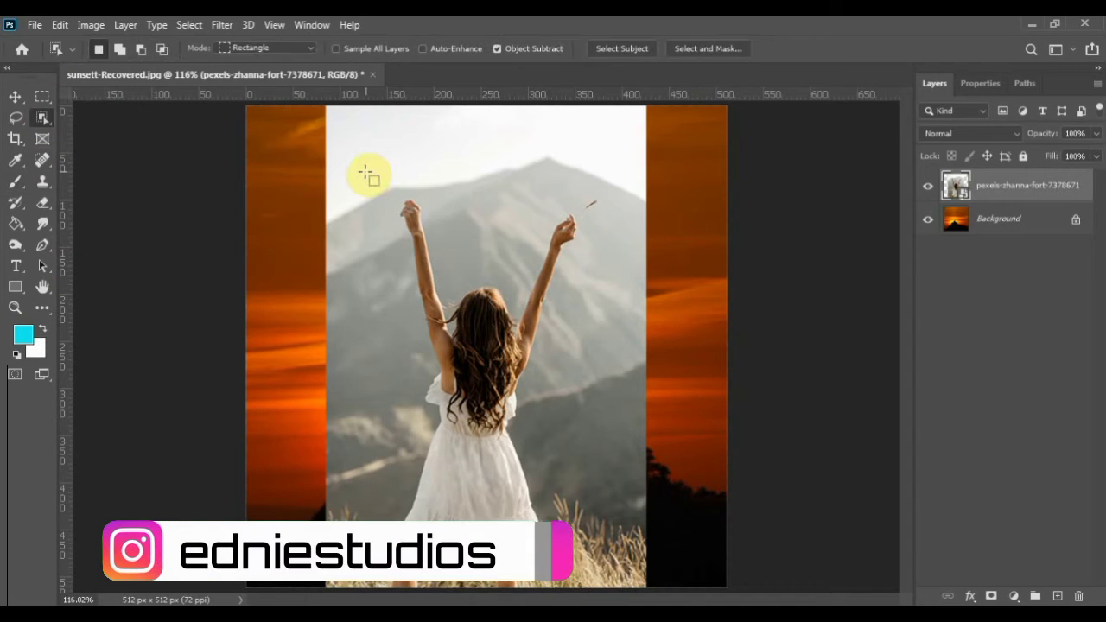
drag(364, 170, 590, 560)
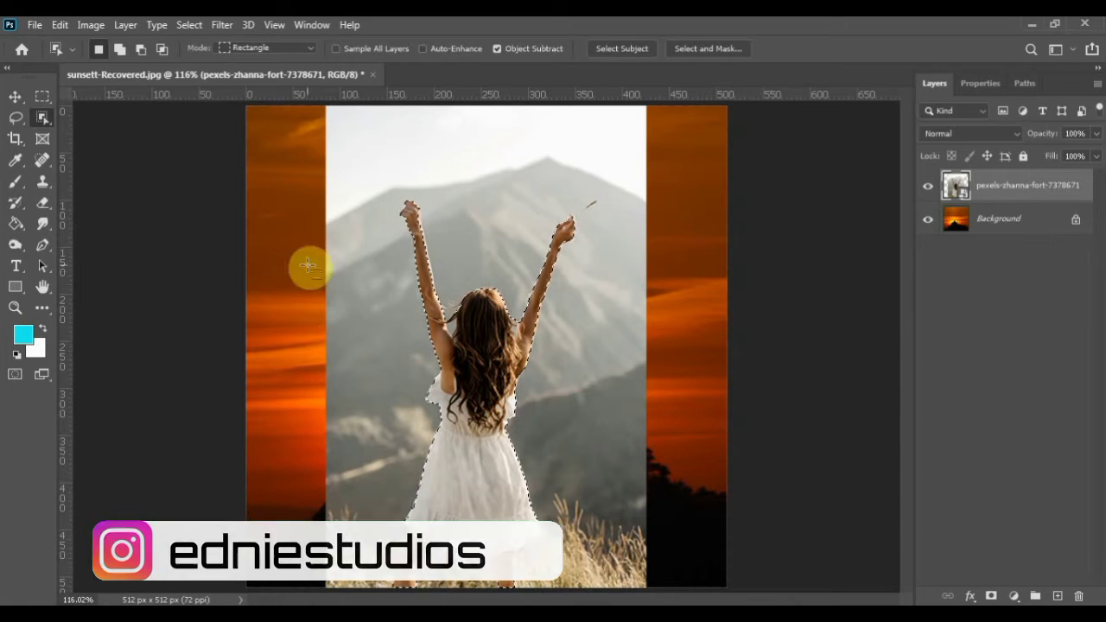
Refine the woman's selection around the gaps between her hair and raised arms with the Quick Selection tool
right_click(41, 109)
click(95, 131)
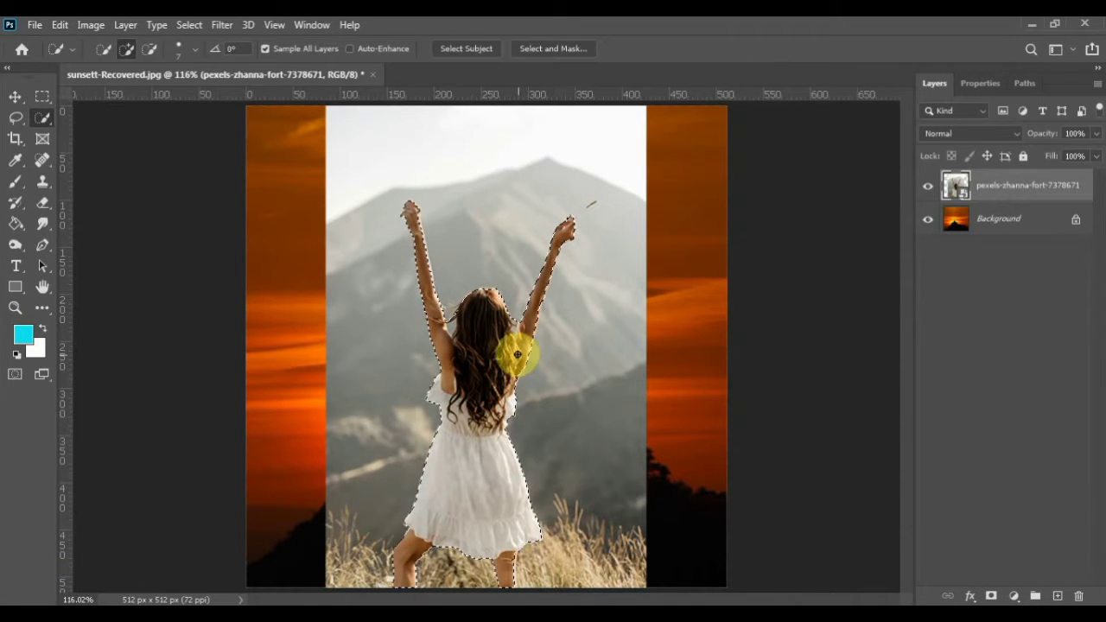
scroll(514, 345, up, 3)
scroll(514, 344, up, 1)
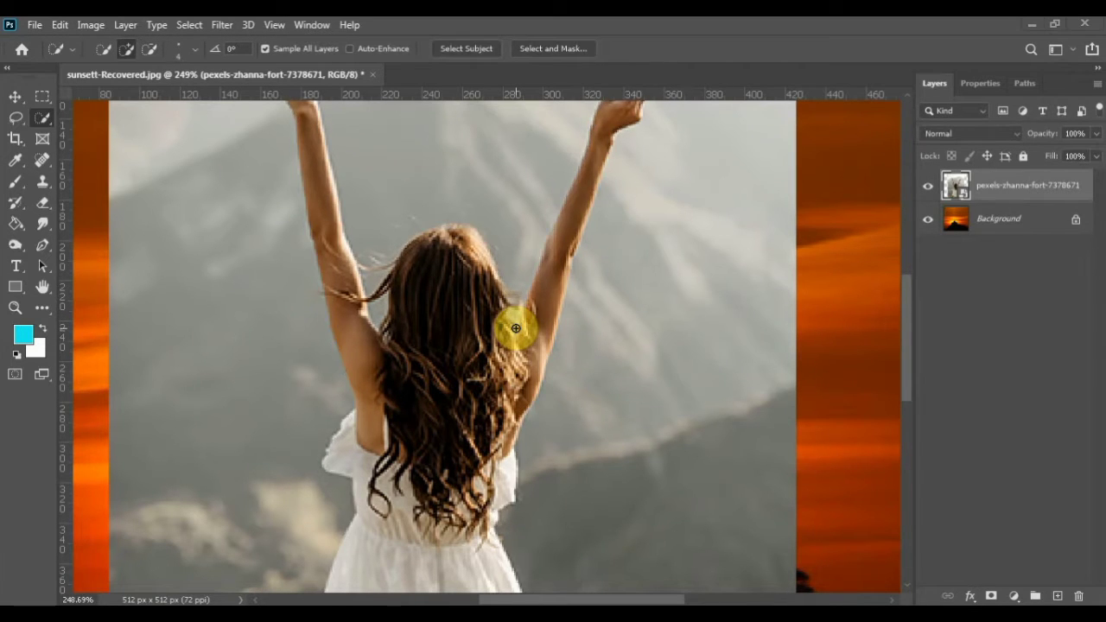
alt+click(513, 329)
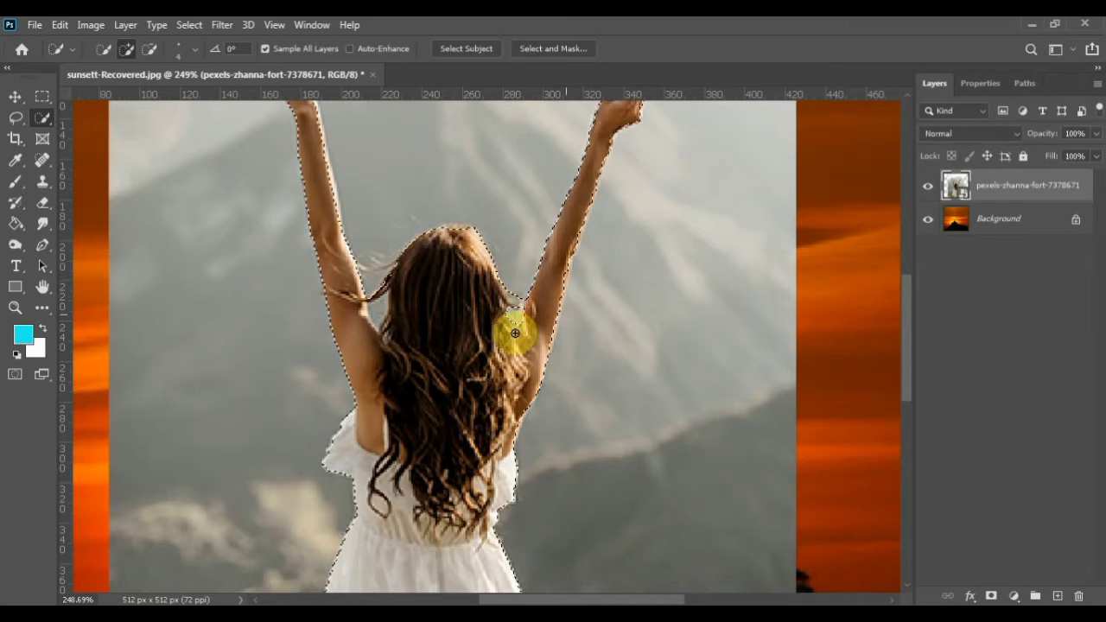
alt+click(519, 333)
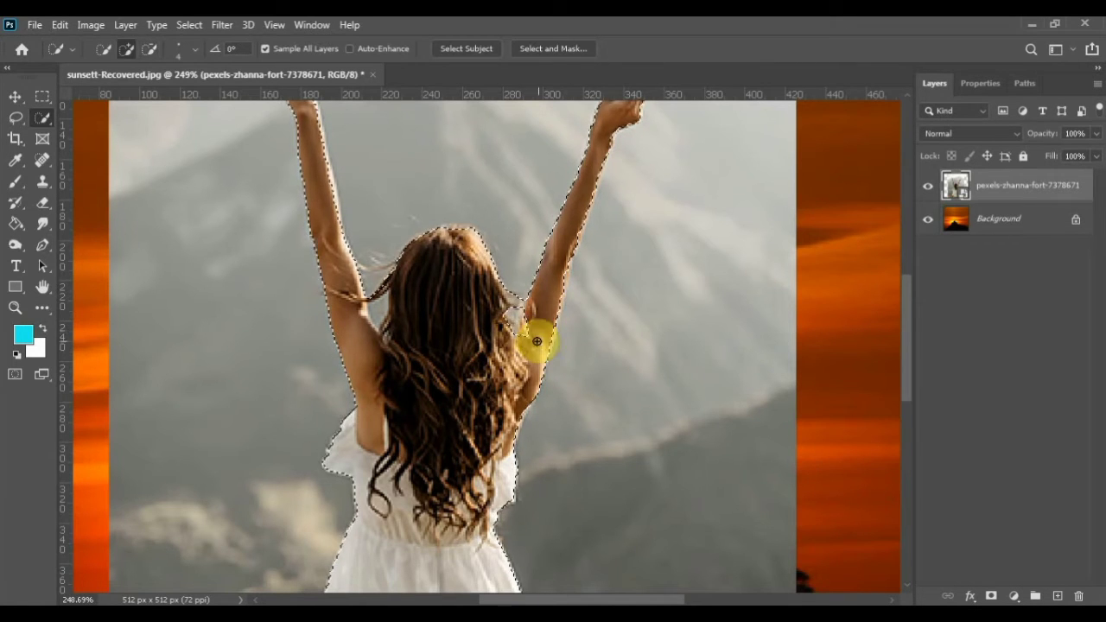
click(361, 309)
Refine the selection around the fingers of the woman's raised right hand, using a smaller Quick Selection brush
scroll(361, 300, up, 3)
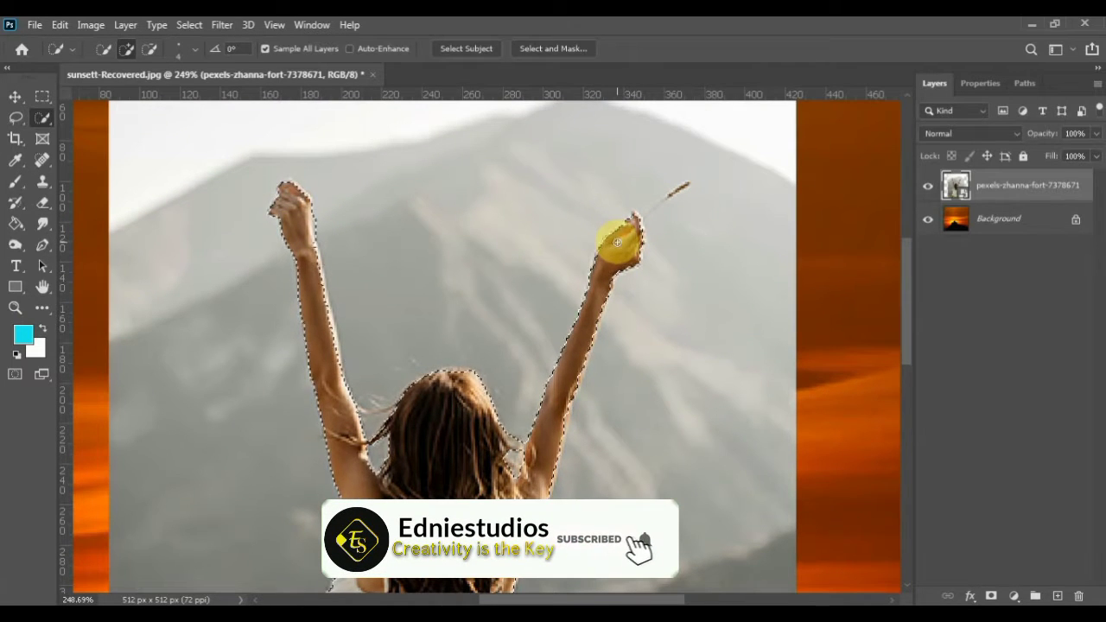
key(alt)
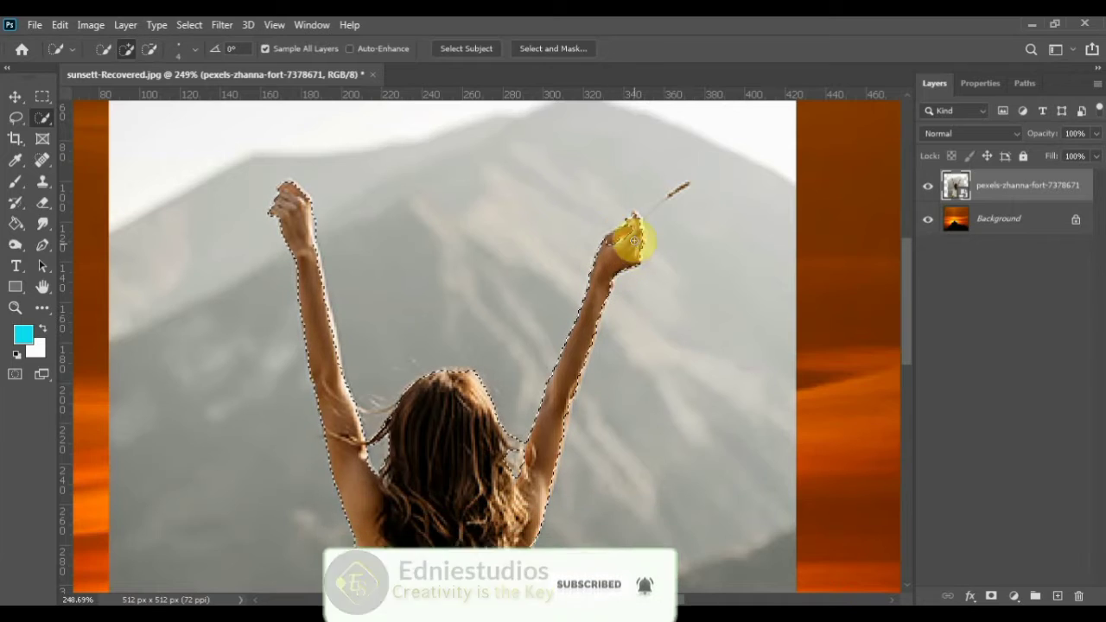
scroll(625, 254, up, 3)
scroll(627, 259, up, 2)
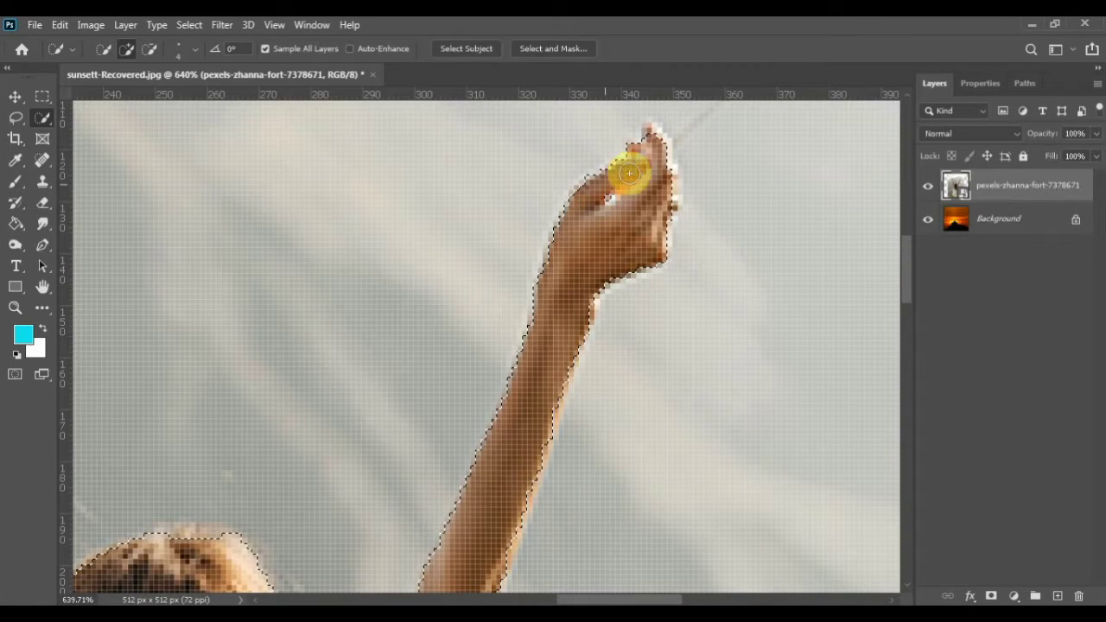
key(bracketleft)
key(bracketleft)
key(alt)
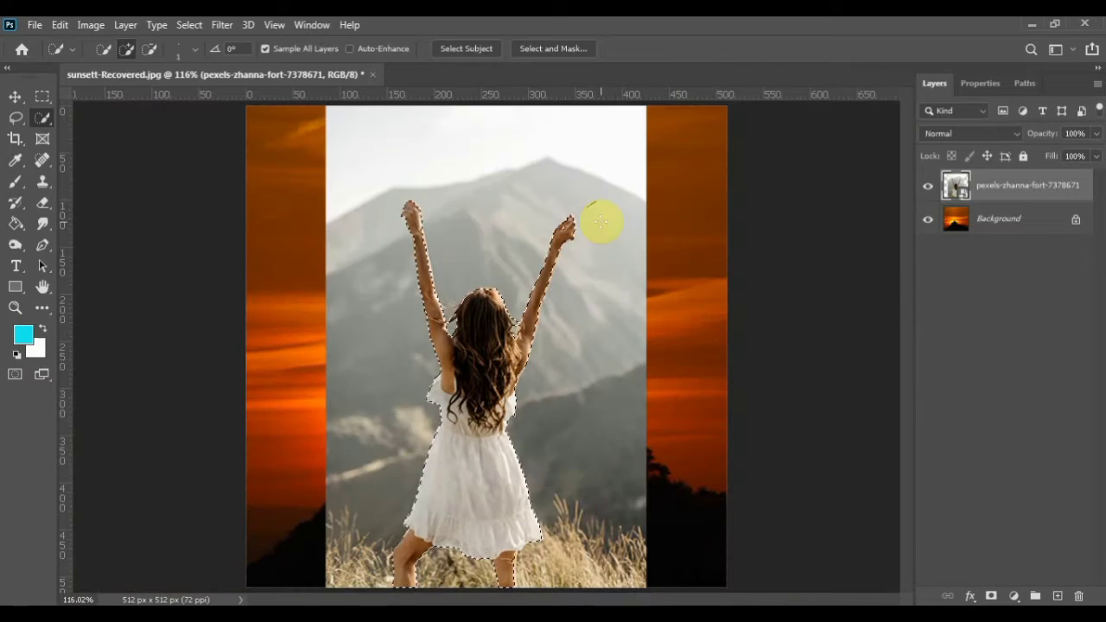
Open the selection in Select and Mask and set Smooth to 0 and Feather to 0.0 px
key(ctrl+0)
click(550, 48)
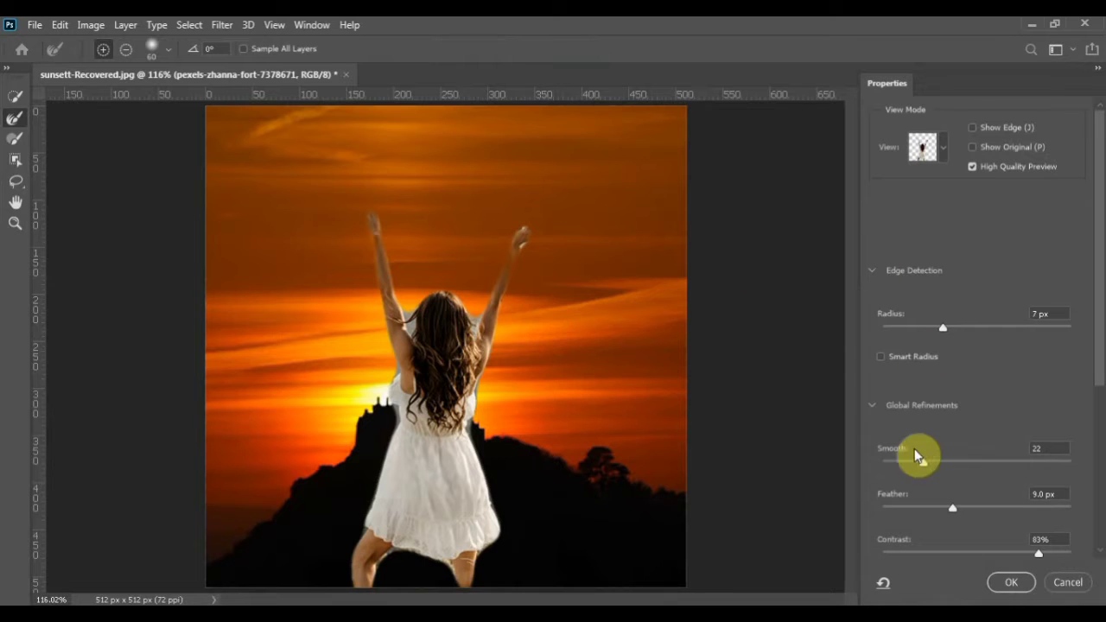
drag(922, 461, 887, 465)
drag(952, 510, 810, 523)
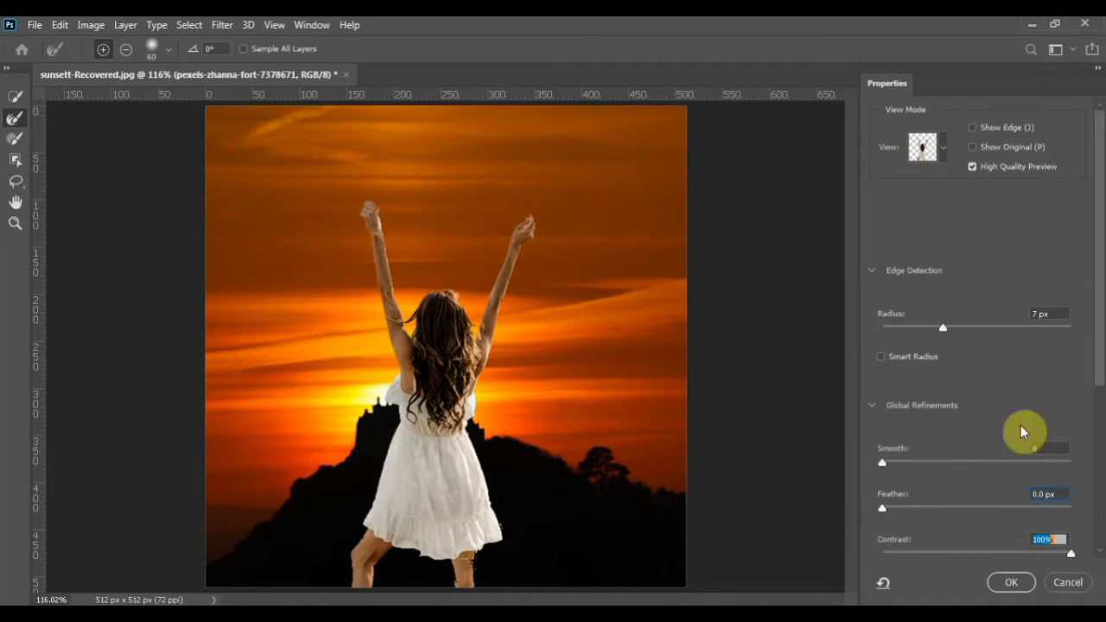
scroll(946, 354, down, 3)
mouse_move(887, 358)
mouse_down()
mouse_move(911, 359)
mouse_move(882, 360)
mouse_up()
click(882, 404)
Set Contrast to 0% and Shift Edge to +11%, and output the refined selection as a masked layer copy
drag(1068, 449, 871, 455)
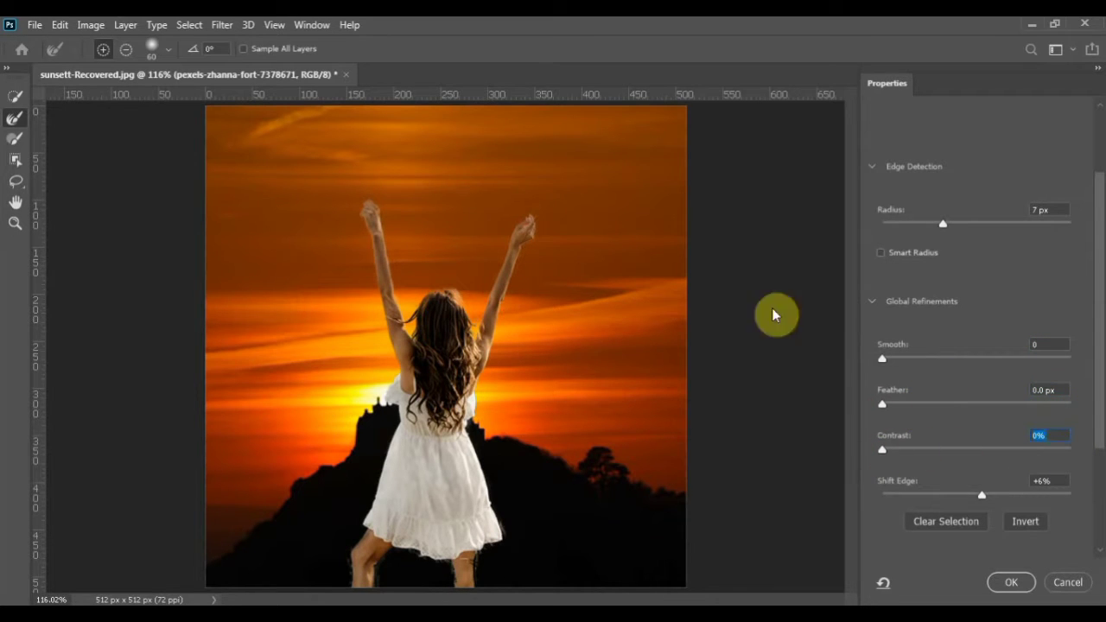
drag(986, 500, 987, 497)
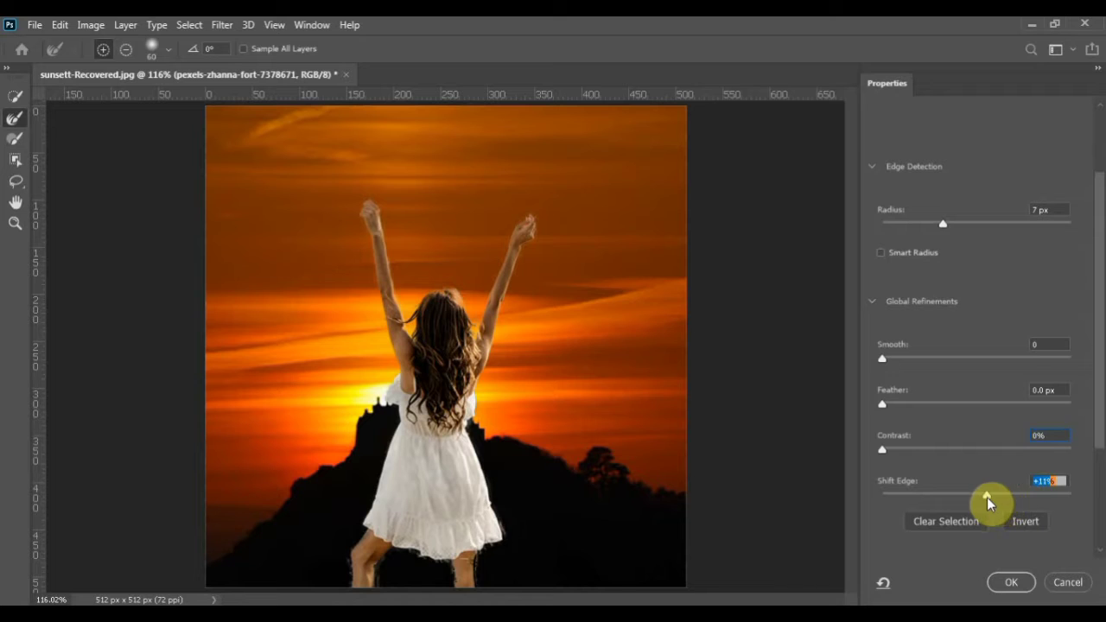
click(1010, 581)
Delete the original photo layer and move the masked woman down to about X 246 px, Y 310 px
drag(1026, 227, 1078, 597)
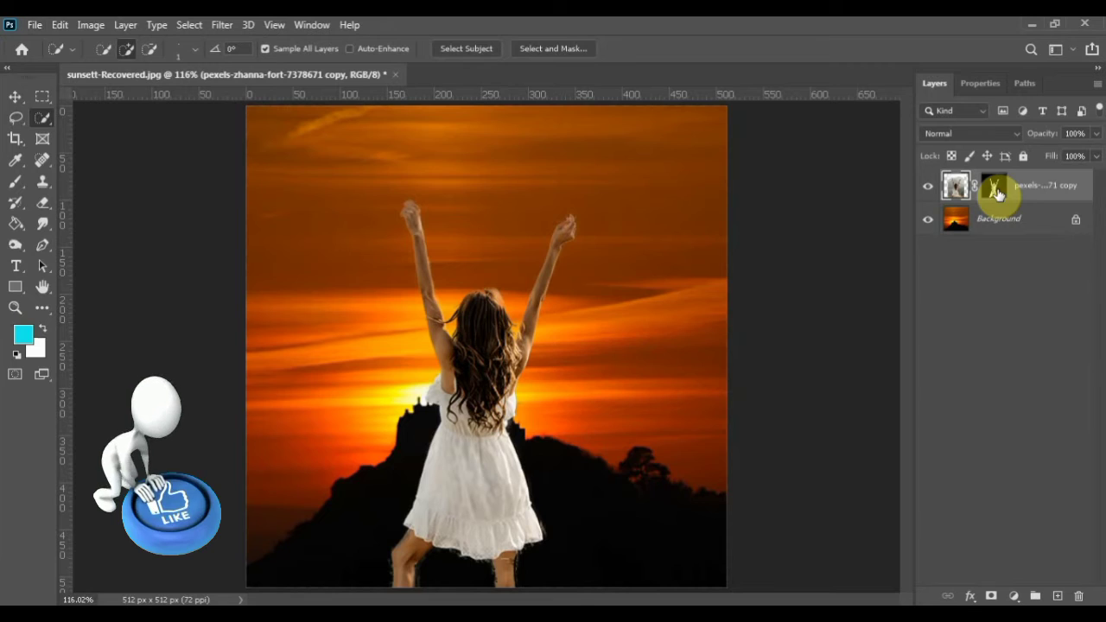
key(ctrl+t)
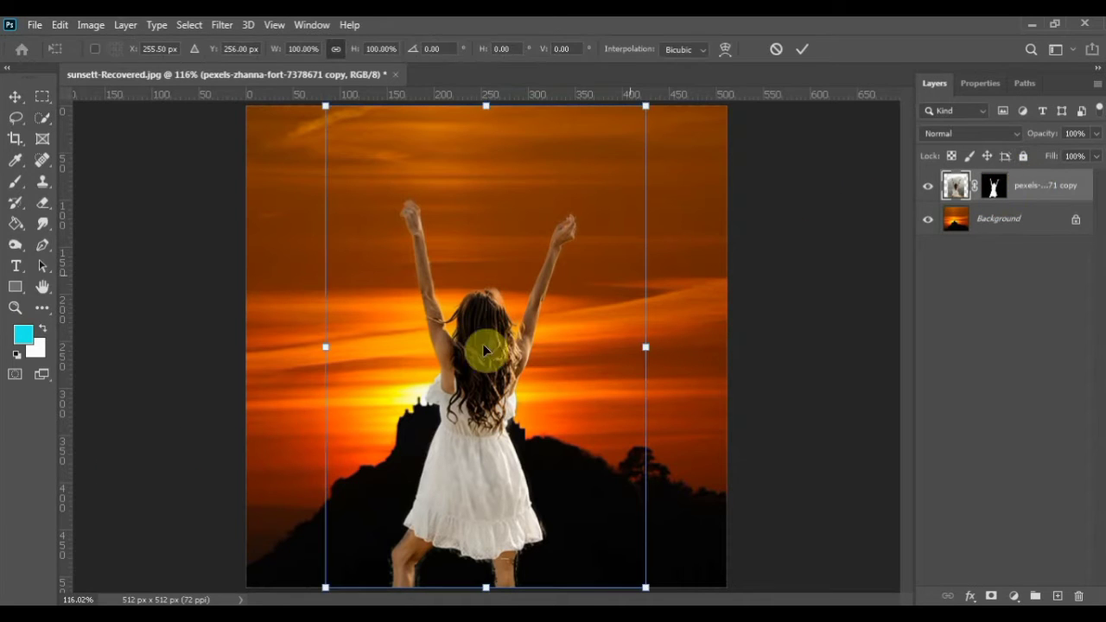
mouse_move(484, 344)
mouse_down()
mouse_move(470, 408)
mouse_move(451, 408)
mouse_move(468, 412)
mouse_up()
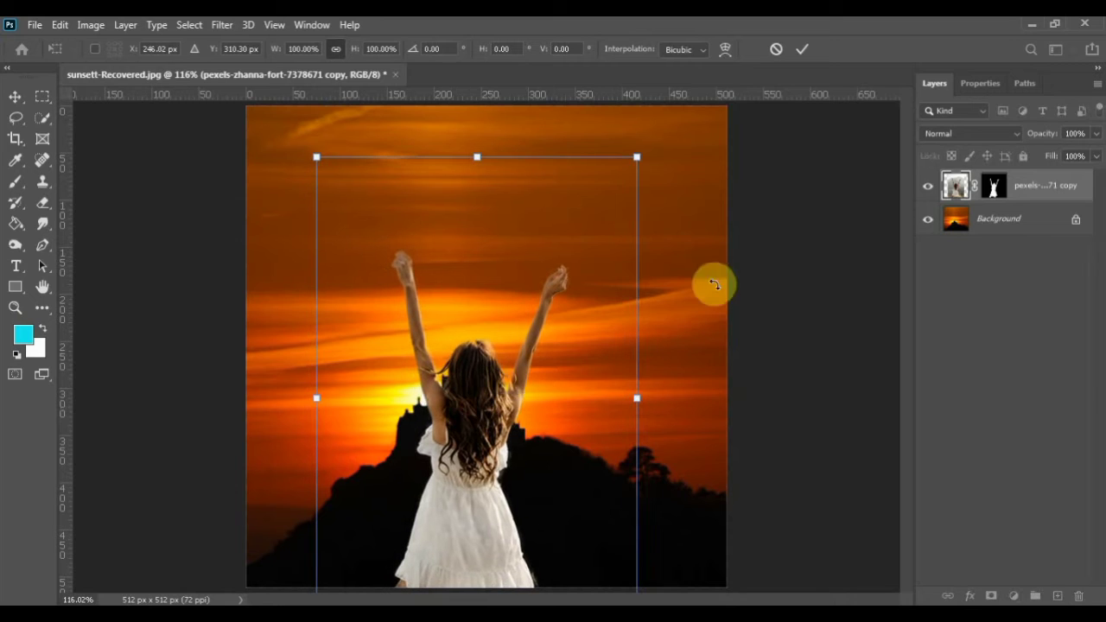
click(802, 50)
key(w)
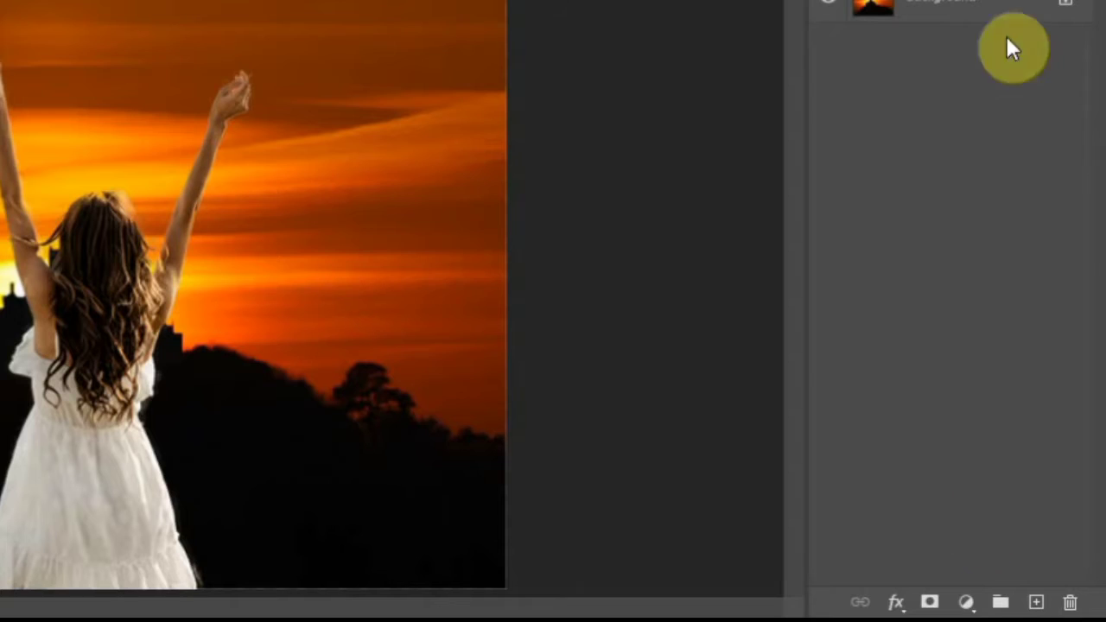
Add a Brightness/Contrast adjustment clipped to the woman layer and set Brightness to -150
click(1014, 597)
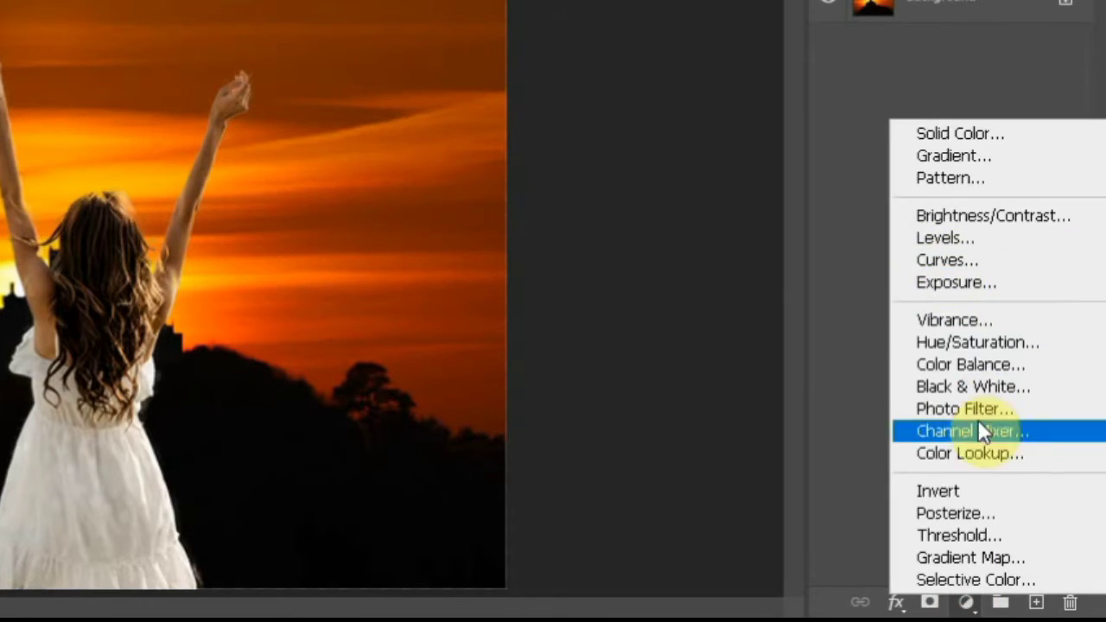
click(975, 218)
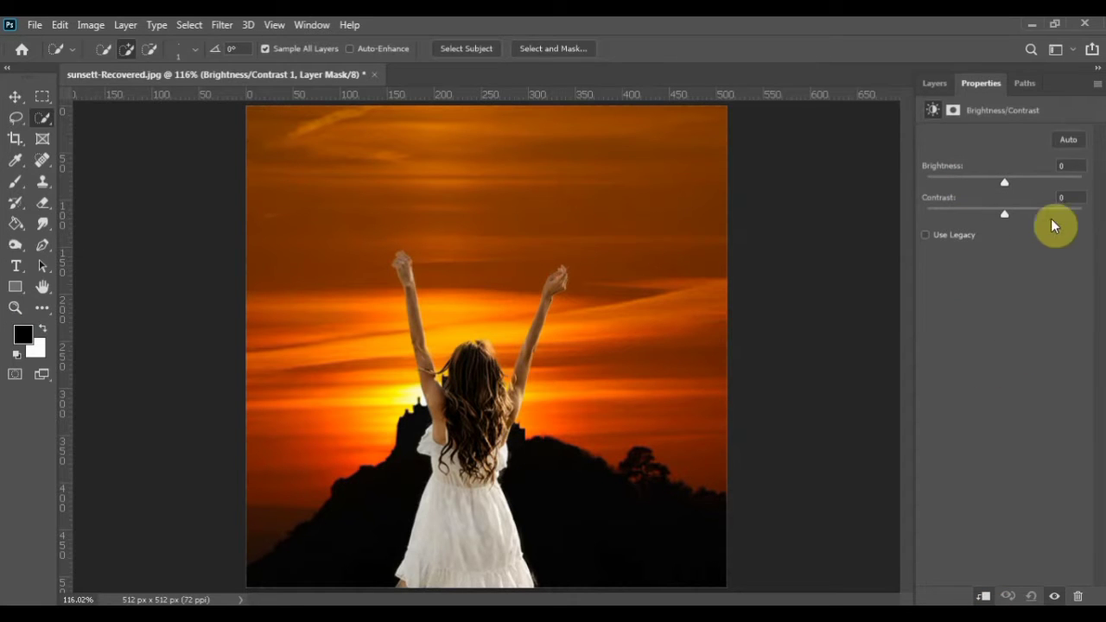
drag(1003, 187, 875, 190)
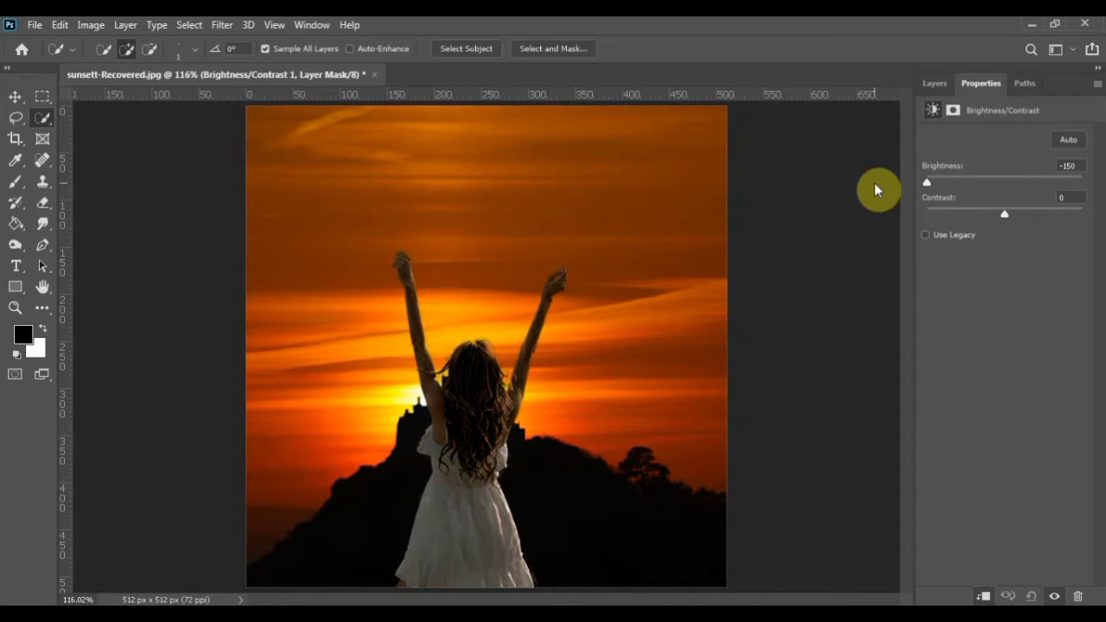
Add an Exposure adjustment clipped to the woman layer and set Exposure to -0.80
click(936, 83)
click(1014, 596)
click(1005, 402)
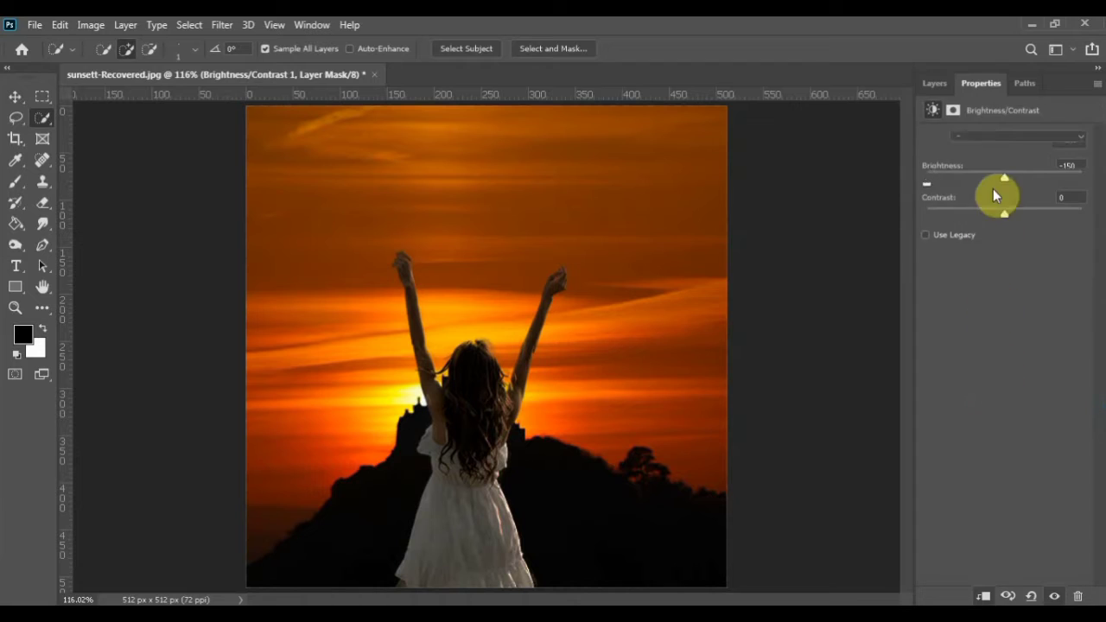
drag(1004, 179, 998, 184)
click(983, 597)
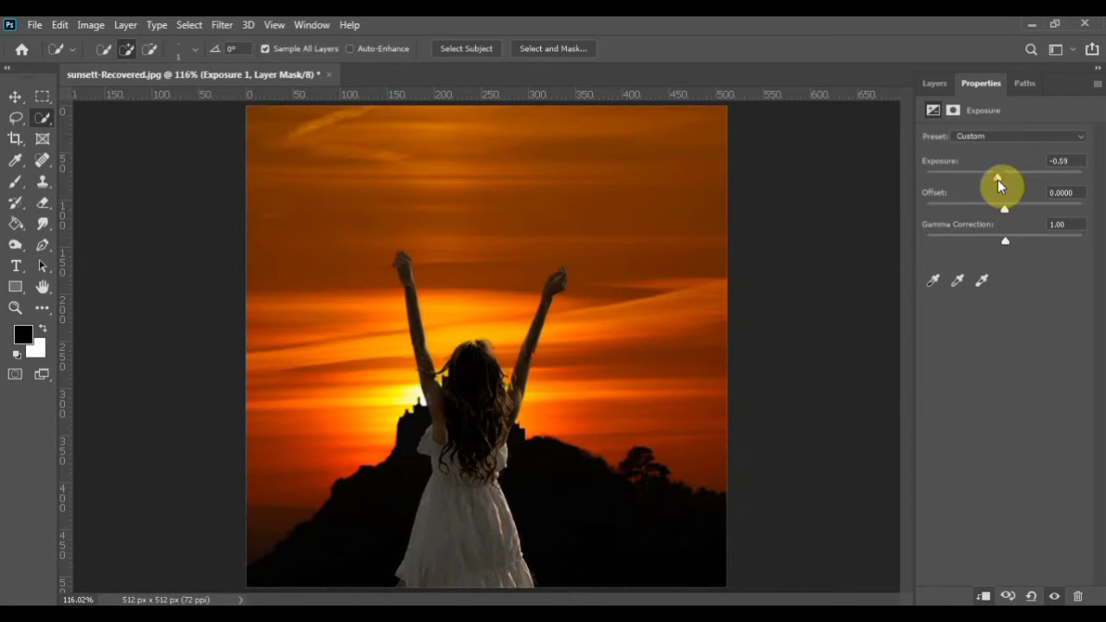
Add a second clipped Exposure adjustment and set its Exposure to -2.06
click(936, 83)
click(1013, 591)
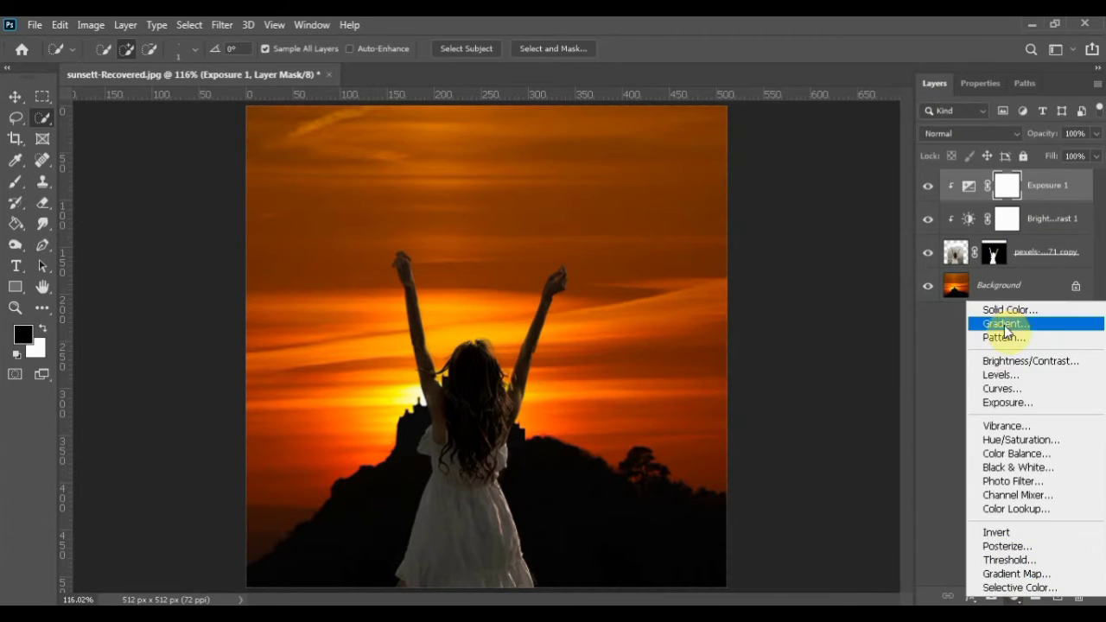
click(994, 400)
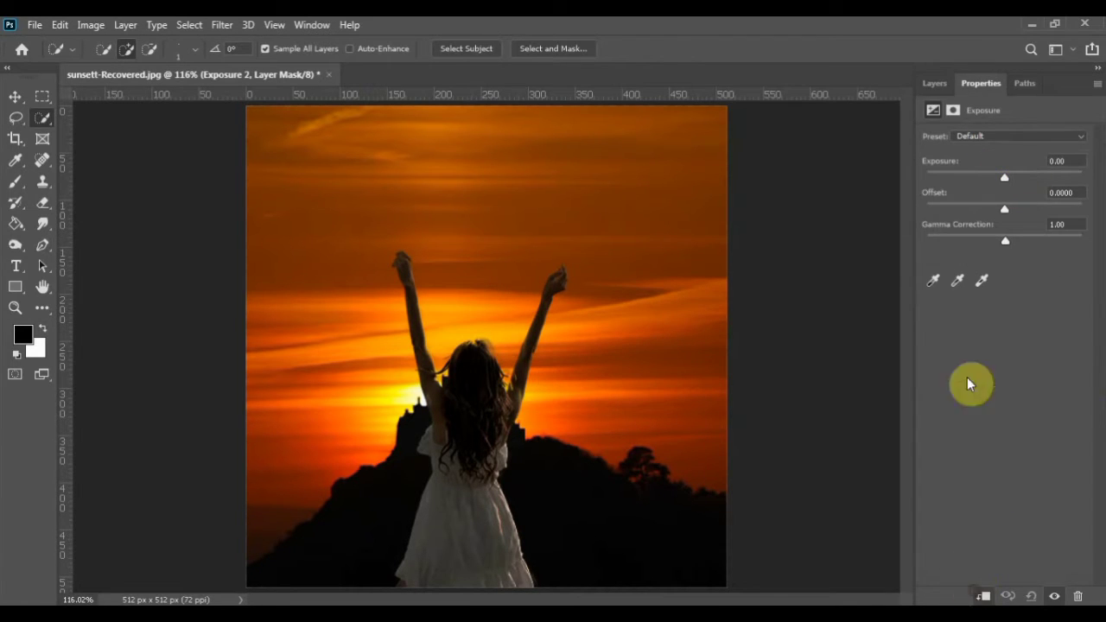
drag(1009, 178, 980, 180)
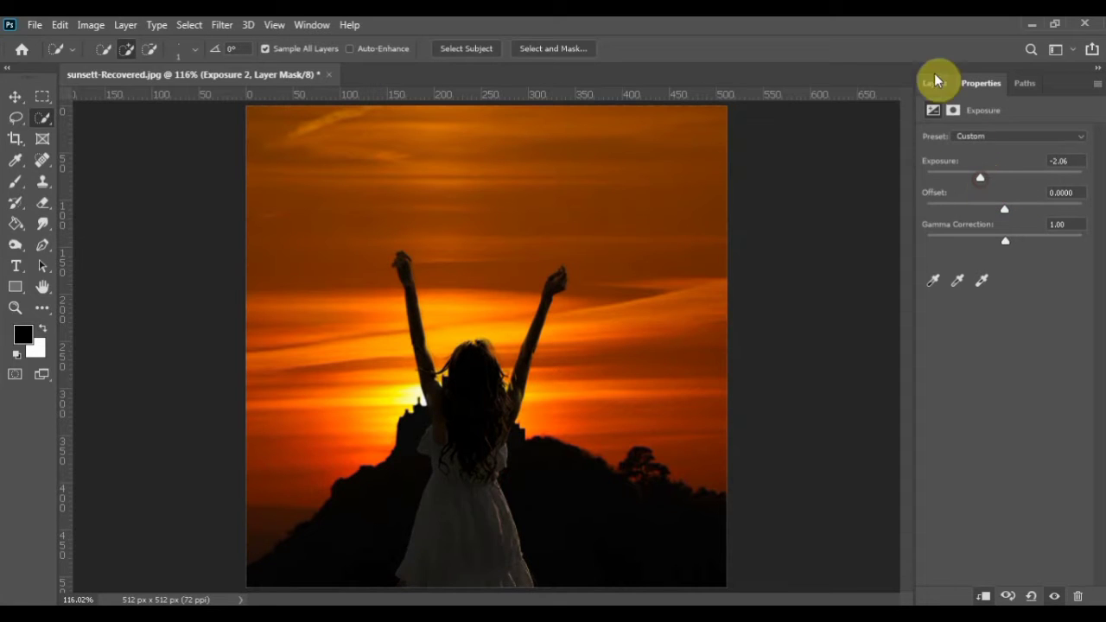
Invert the Exposure 2 mask and paint white over the dress's shaded right side with a soft brush at 100% flow
drag(934, 72, 1103, 85)
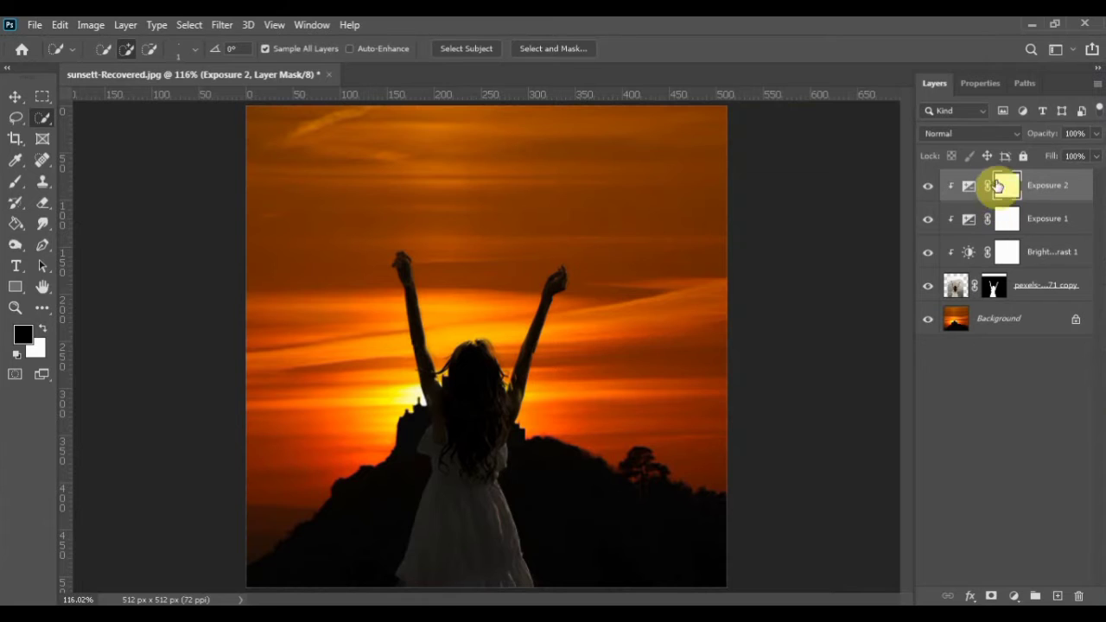
key(ctrl+i)
click(16, 181)
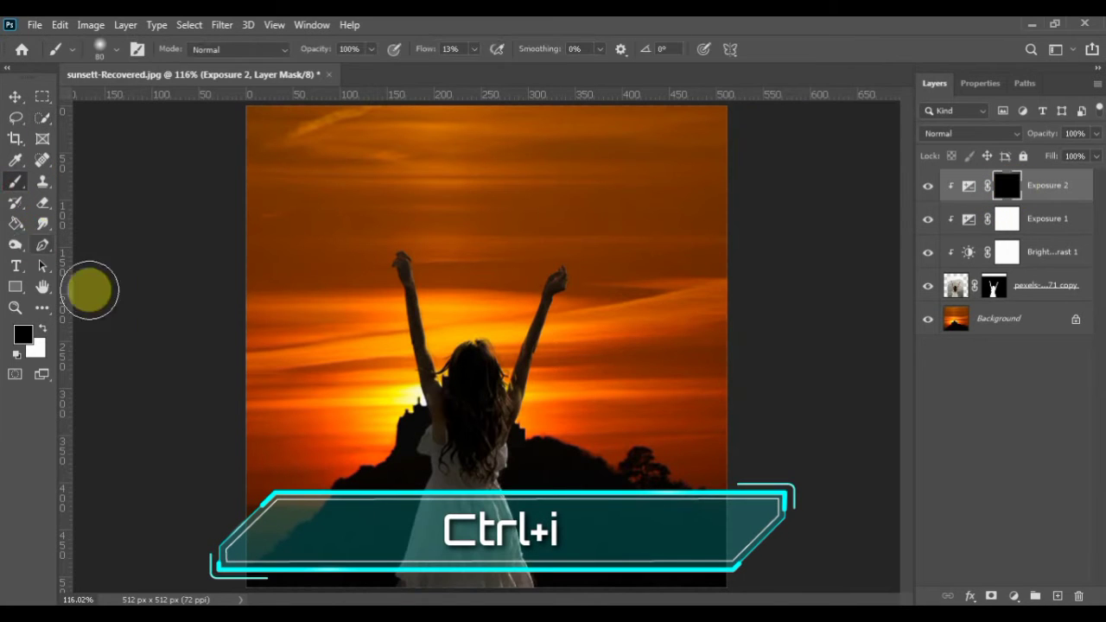
mouse_move(502, 521)
mouse_down()
mouse_move(521, 560)
mouse_move(515, 522)
mouse_move(518, 546)
mouse_move(492, 506)
mouse_move(507, 530)
mouse_up()
drag(424, 50, 558, 54)
mouse_move(526, 492)
mouse_down()
mouse_move(507, 511)
mouse_move(531, 585)
mouse_move(511, 588)
mouse_move(509, 499)
mouse_move(527, 475)
mouse_move(528, 572)
mouse_move(479, 547)
mouse_move(511, 539)
mouse_move(517, 579)
mouse_move(524, 498)
mouse_move(838, 317)
mouse_up()
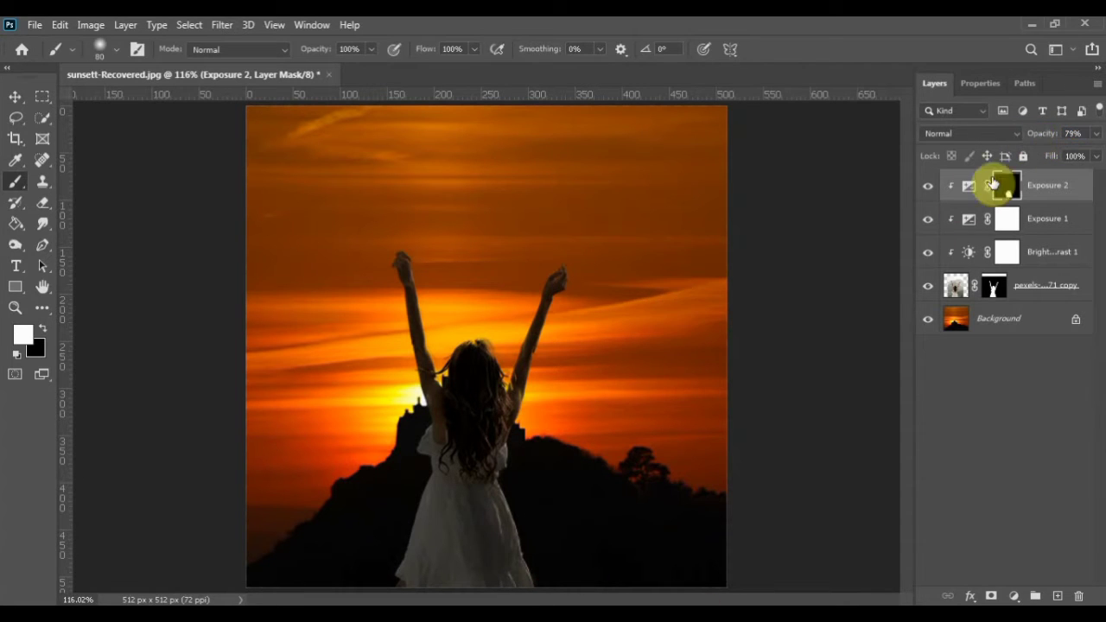
Compare the image with and without the Exposure 2 layer and lower that layer's opacity
click(928, 185)
click(927, 185)
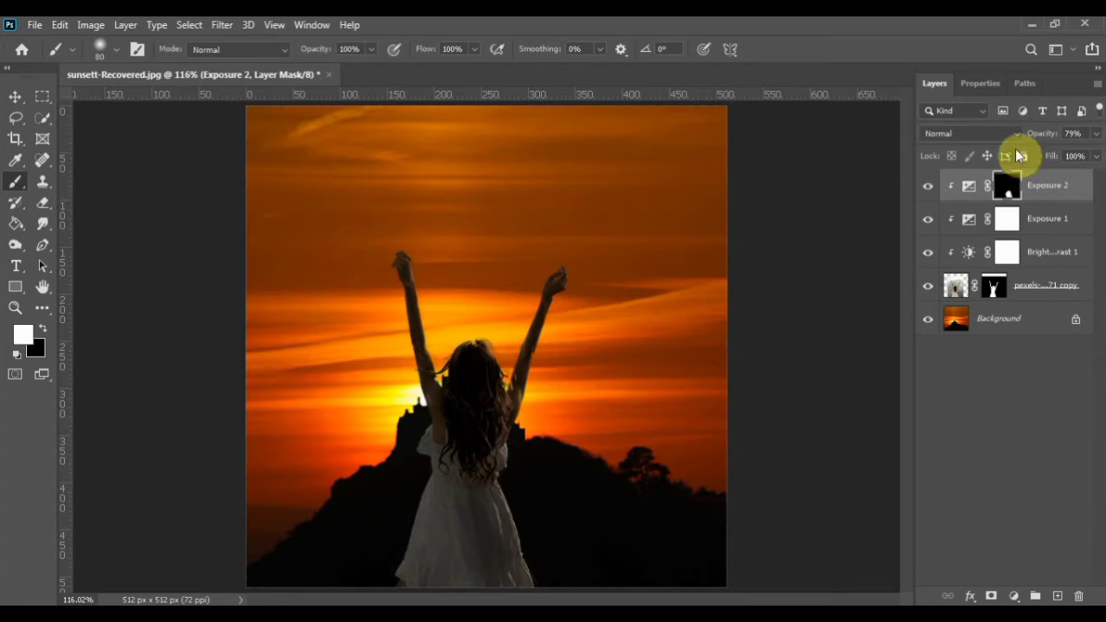
click(1040, 132)
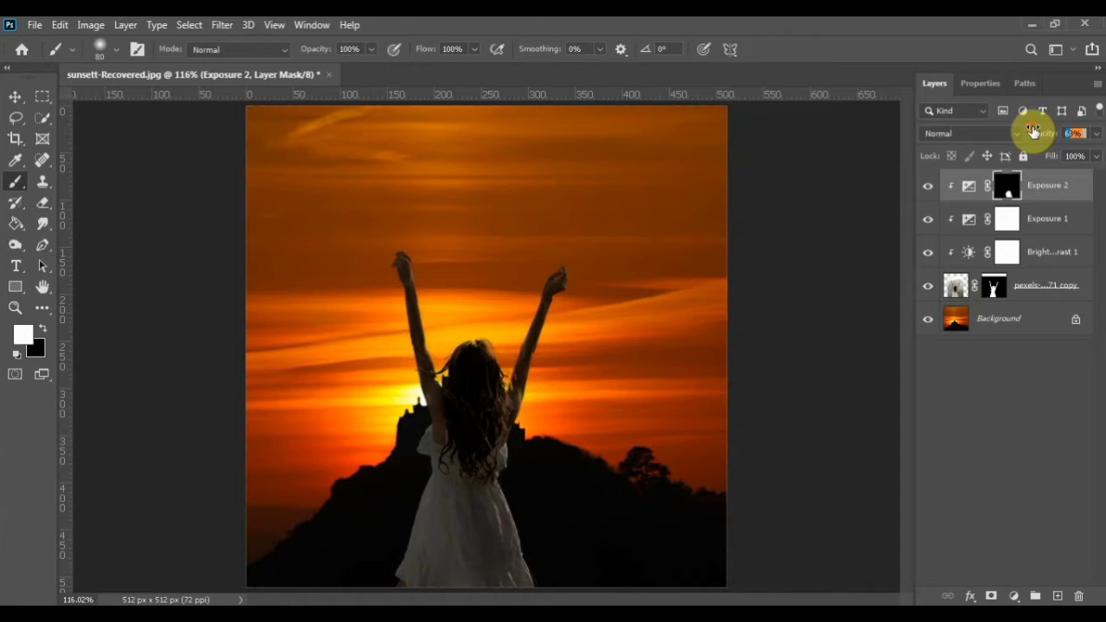
drag(1034, 130, 1005, 601)
Add a clipped Color Balance adjustment with midtones at +17 for Cyan-Red and -67 for Yellow-Blue
click(1020, 598)
click(1038, 449)
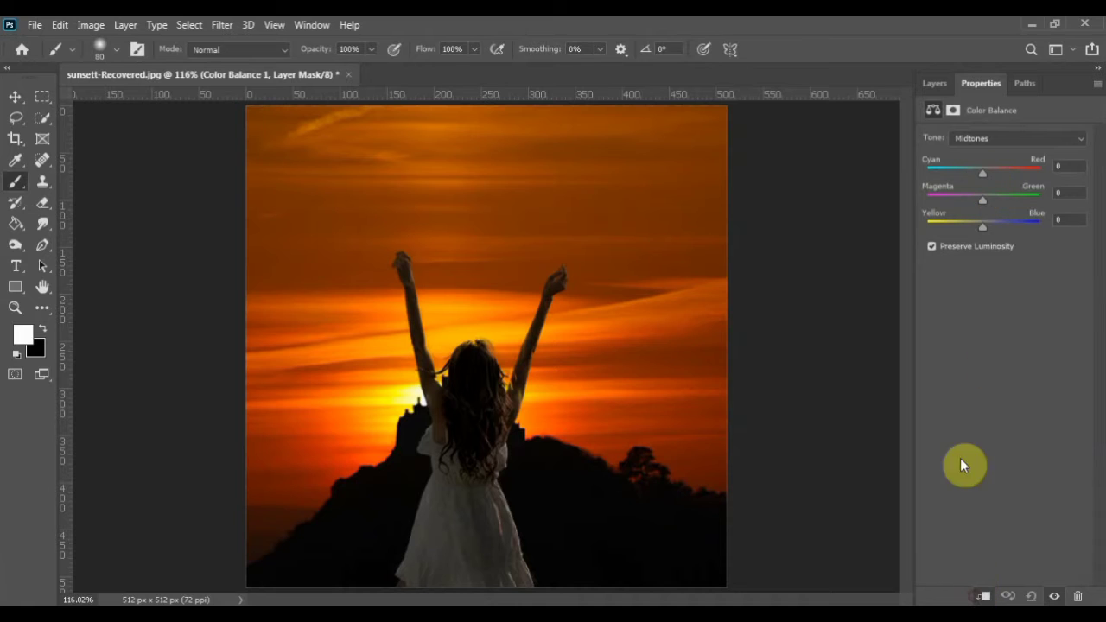
drag(994, 171, 993, 172)
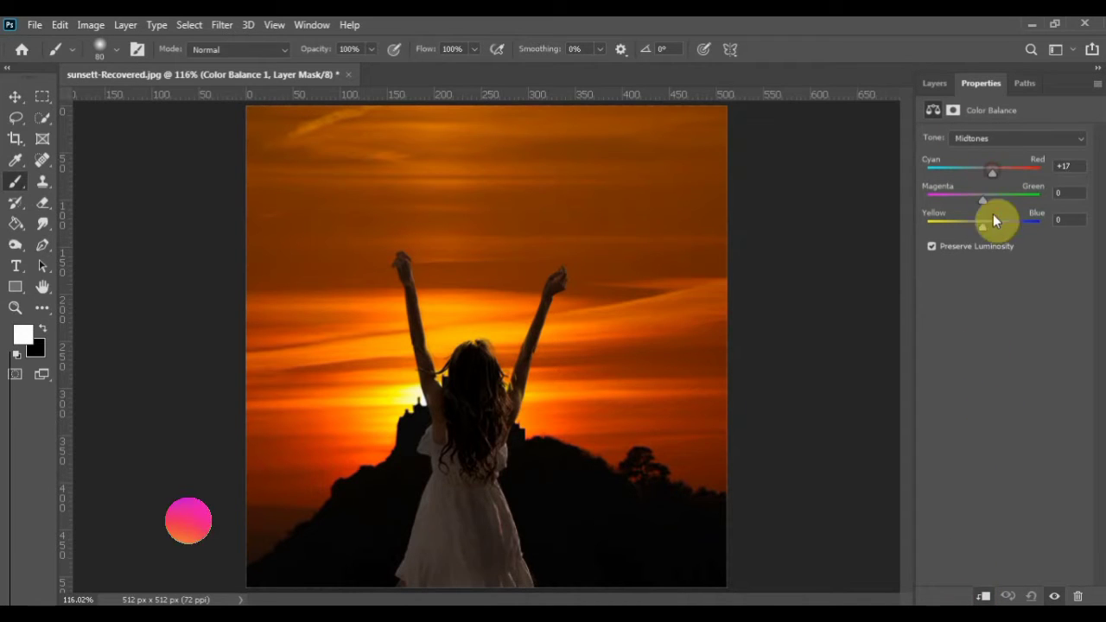
drag(984, 226, 946, 223)
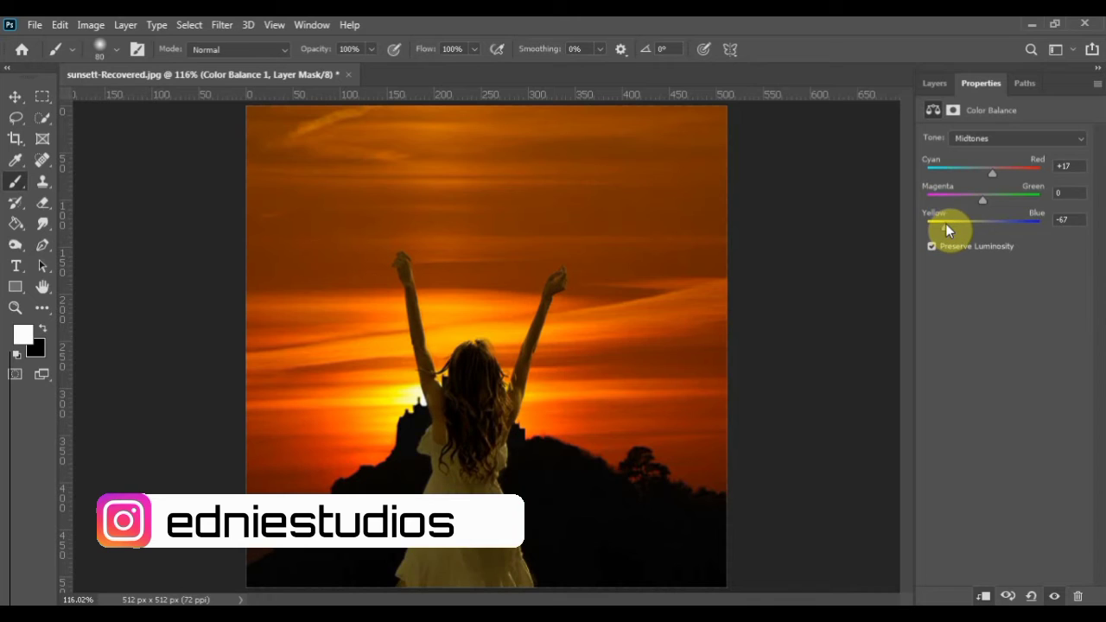
Add a clipped Hue/Saturation adjustment with Colorize enabled, Saturation 100 and Hue 30
click(937, 85)
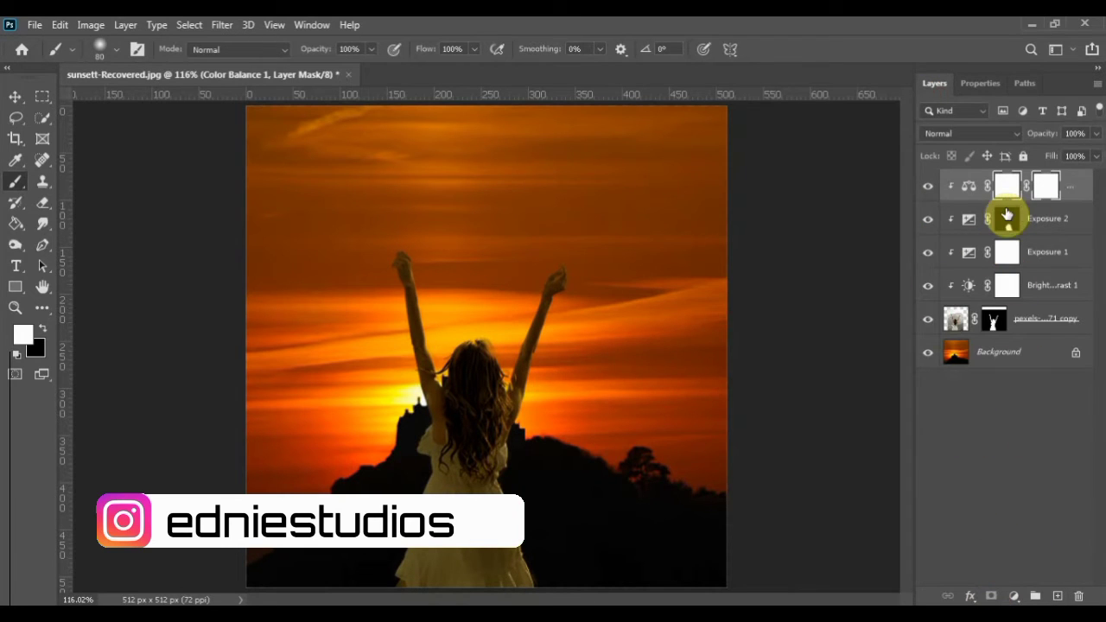
click(1014, 597)
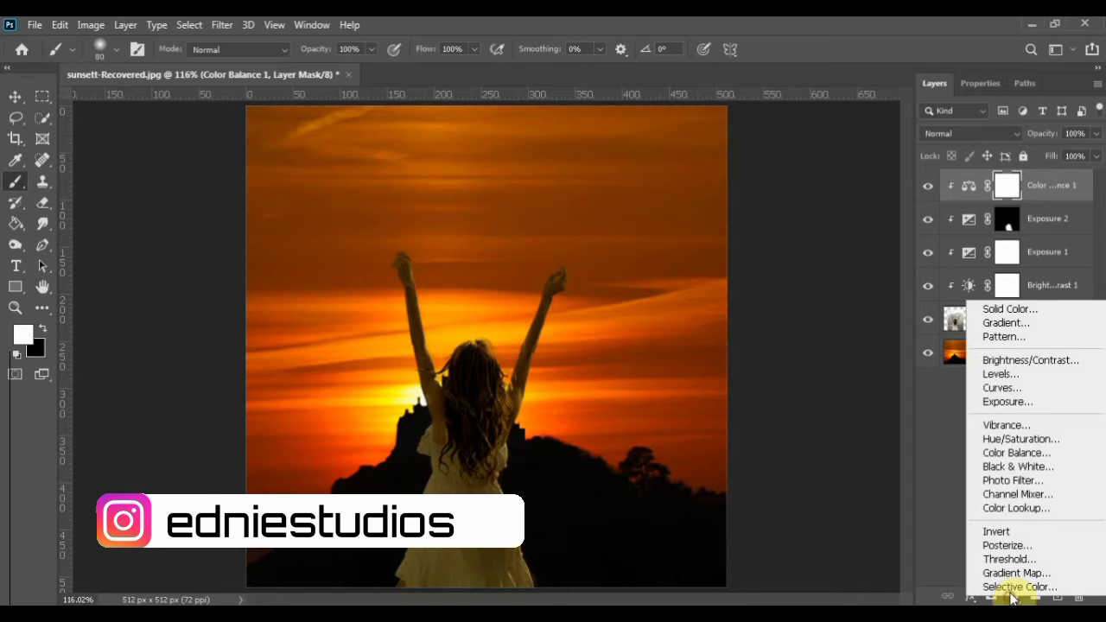
click(1029, 435)
click(1010, 284)
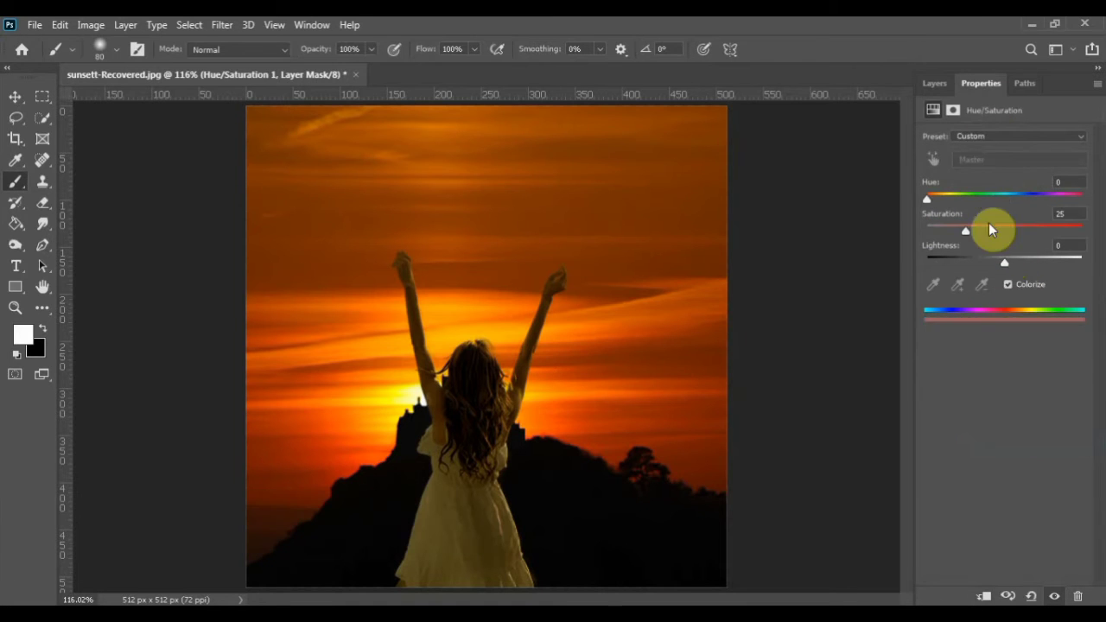
drag(1005, 232, 1081, 231)
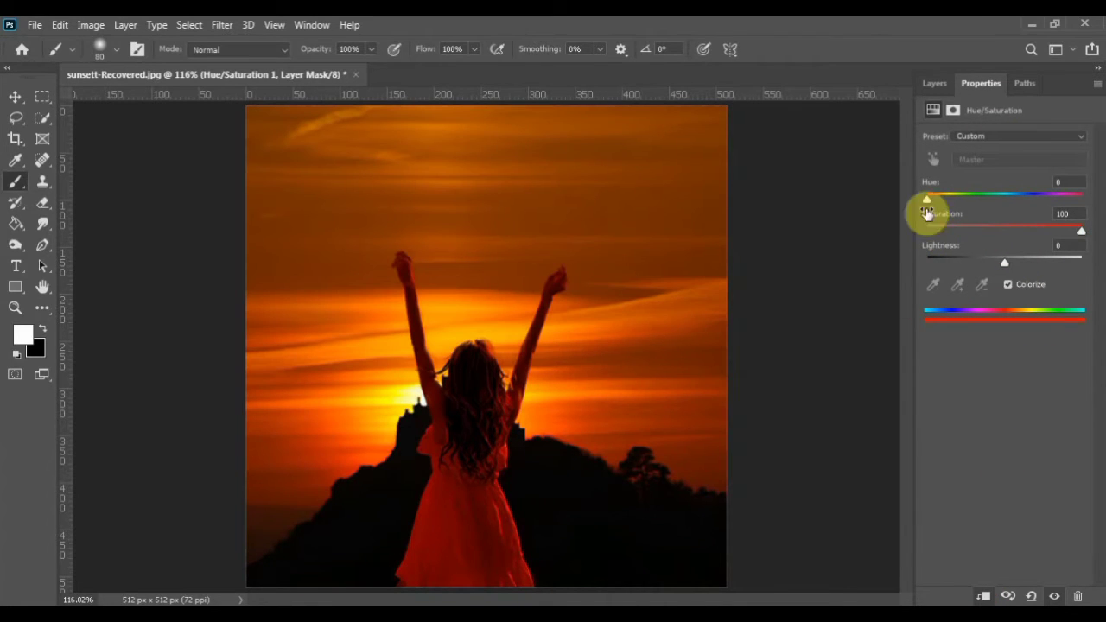
drag(926, 202, 942, 205)
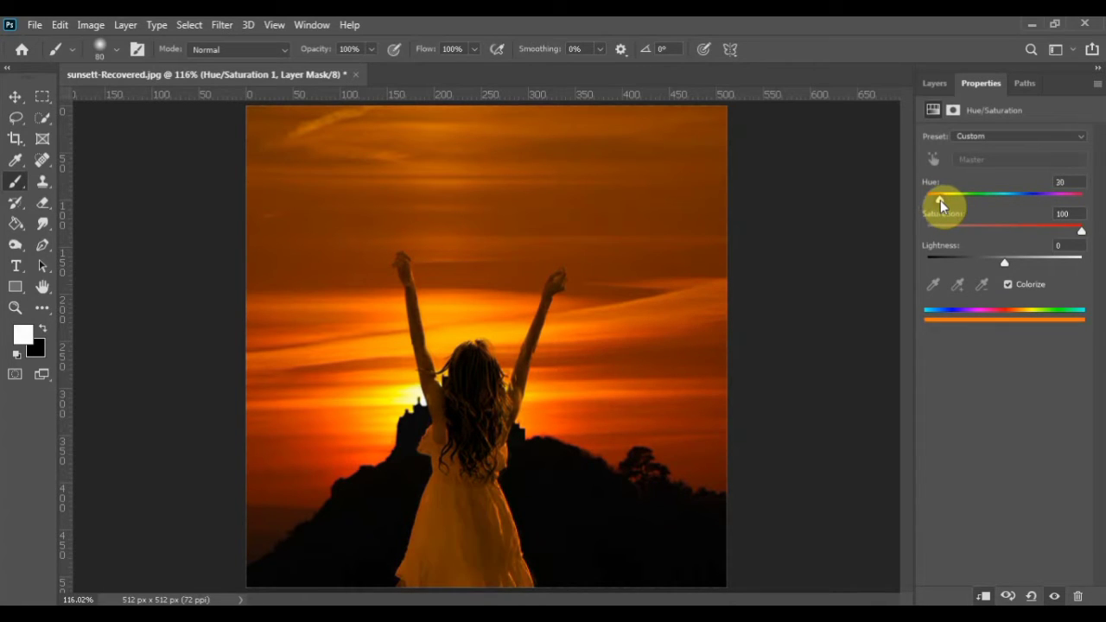
Adjust the Blend If range of the Hue/Saturation 1 layer in its layer style options
click(932, 84)
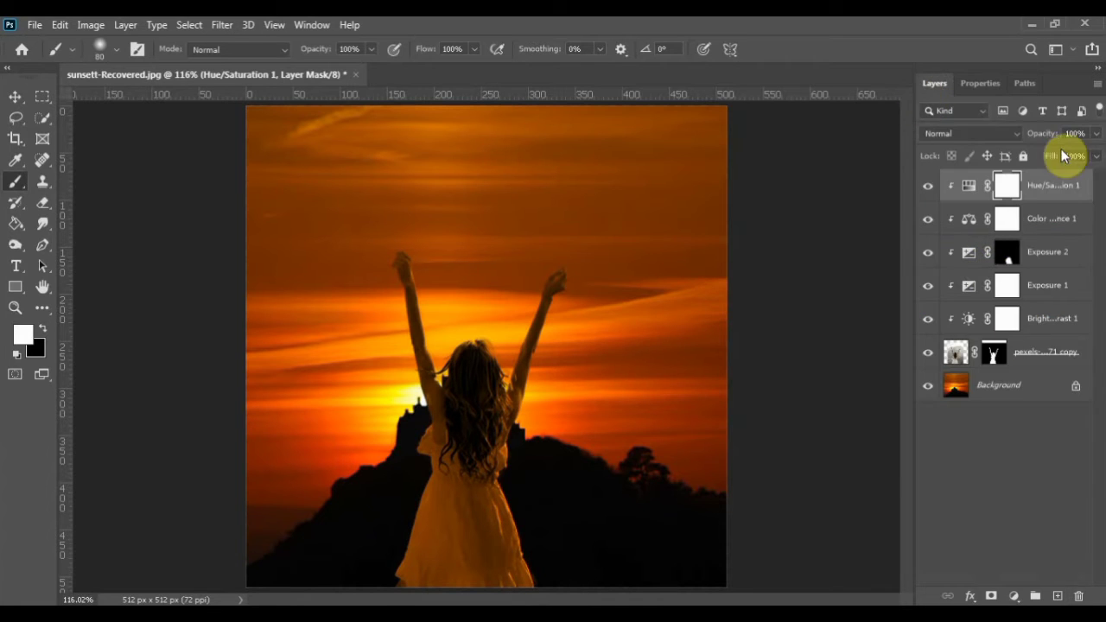
double_click(1091, 191)
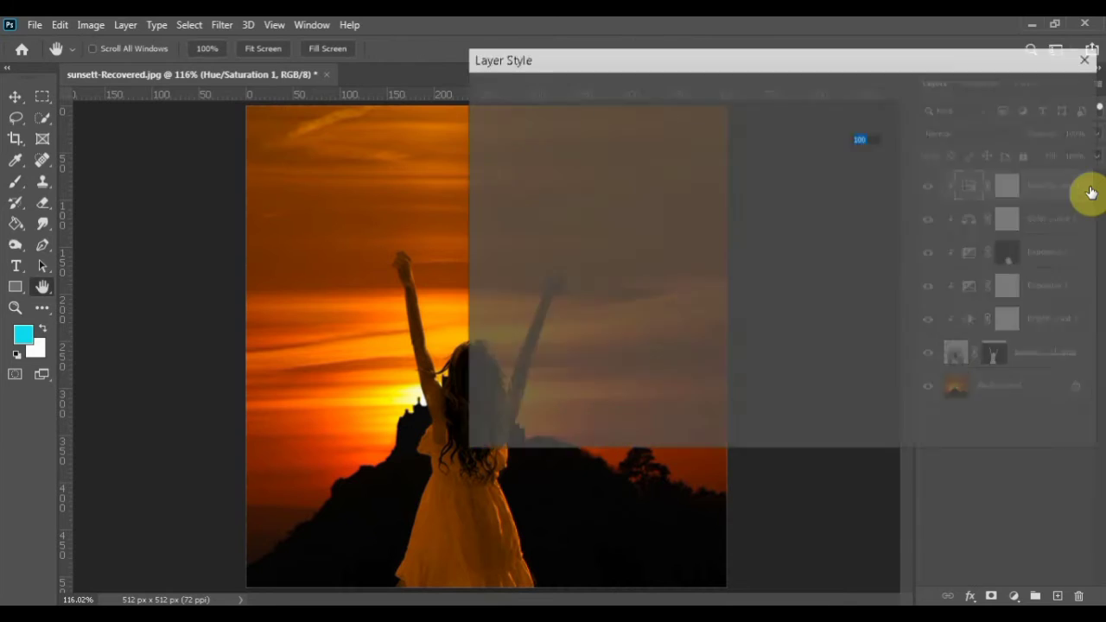
drag(869, 381, 893, 378)
key(Return)
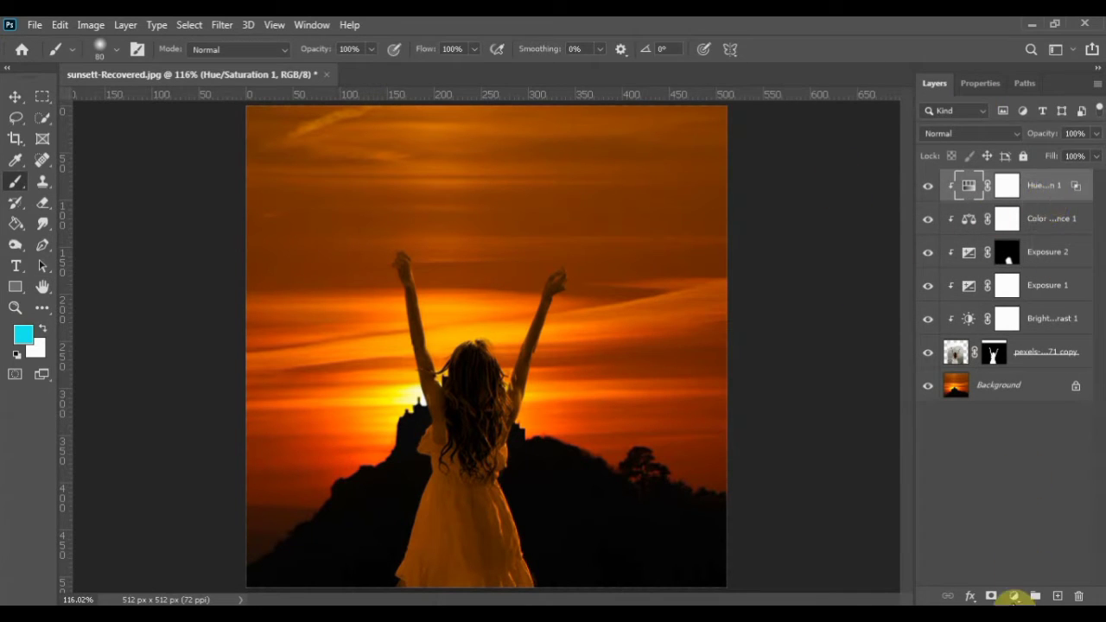
Add a second clipped Hue/Saturation adjustment with Colorize enabled, Hue 21, Saturation 100 and Lightness +7
click(1014, 596)
click(1016, 432)
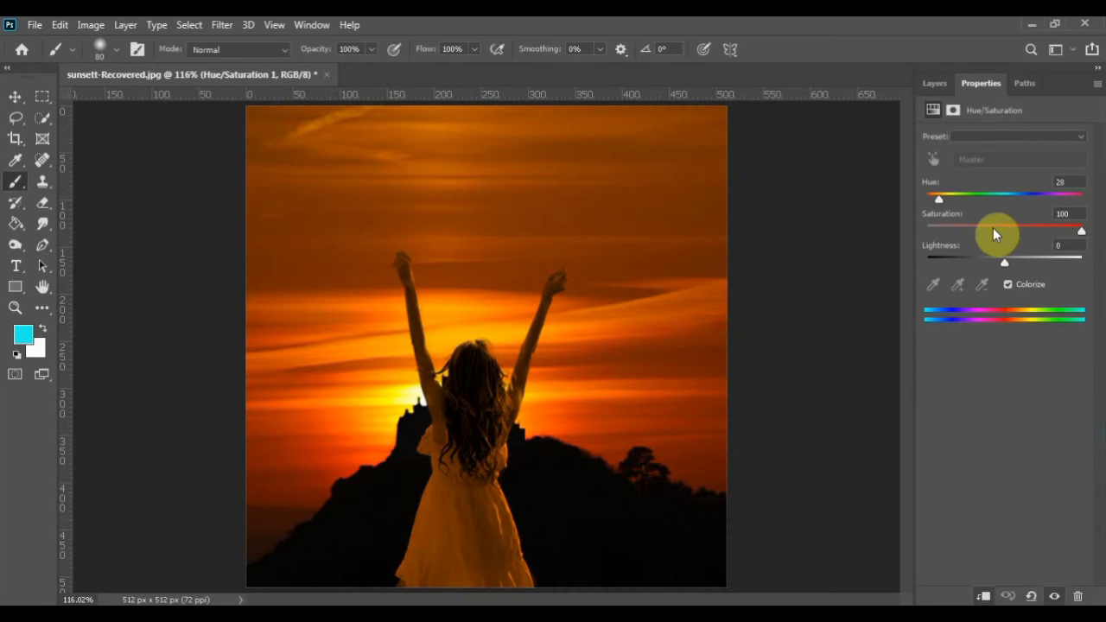
click(1011, 284)
drag(968, 233, 1098, 232)
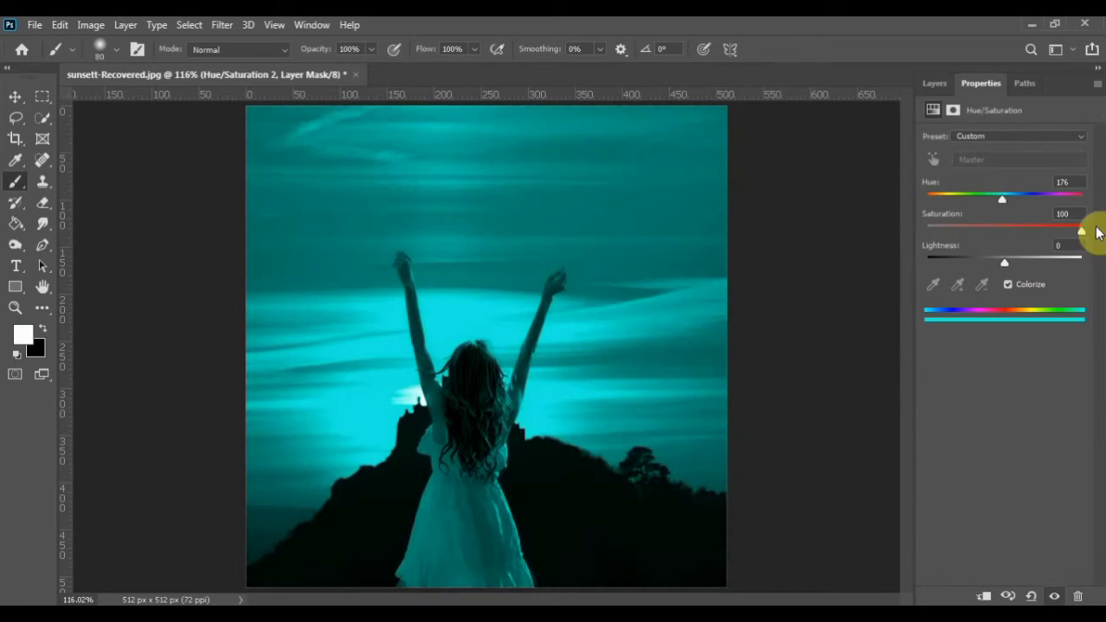
click(985, 596)
drag(993, 206, 938, 210)
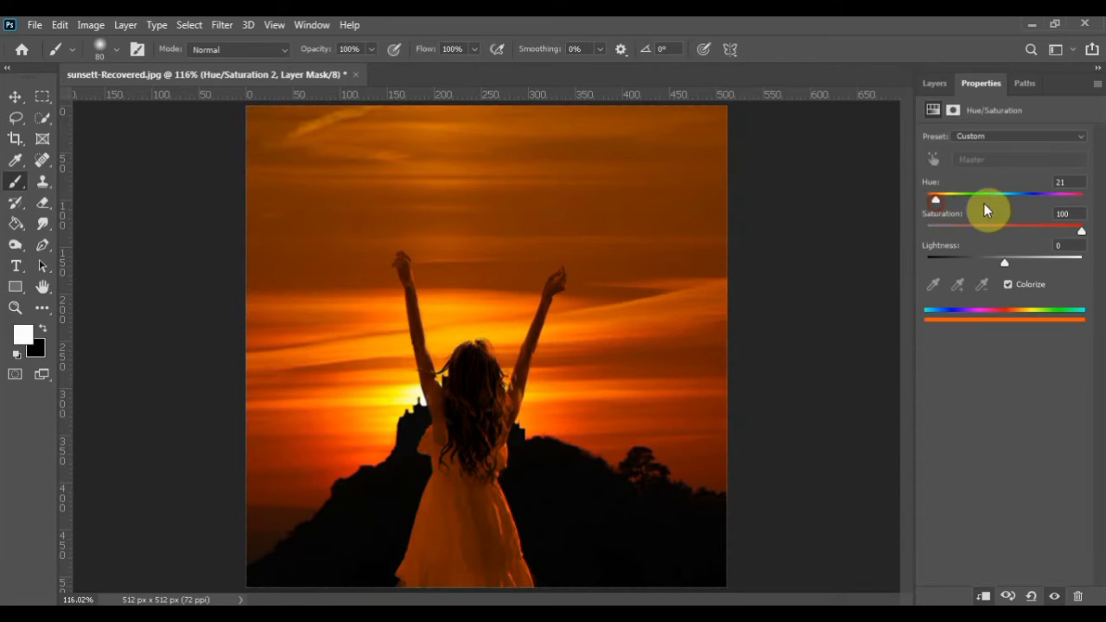
mouse_move(999, 268)
mouse_down()
mouse_move(1028, 267)
mouse_move(1010, 263)
mouse_up()
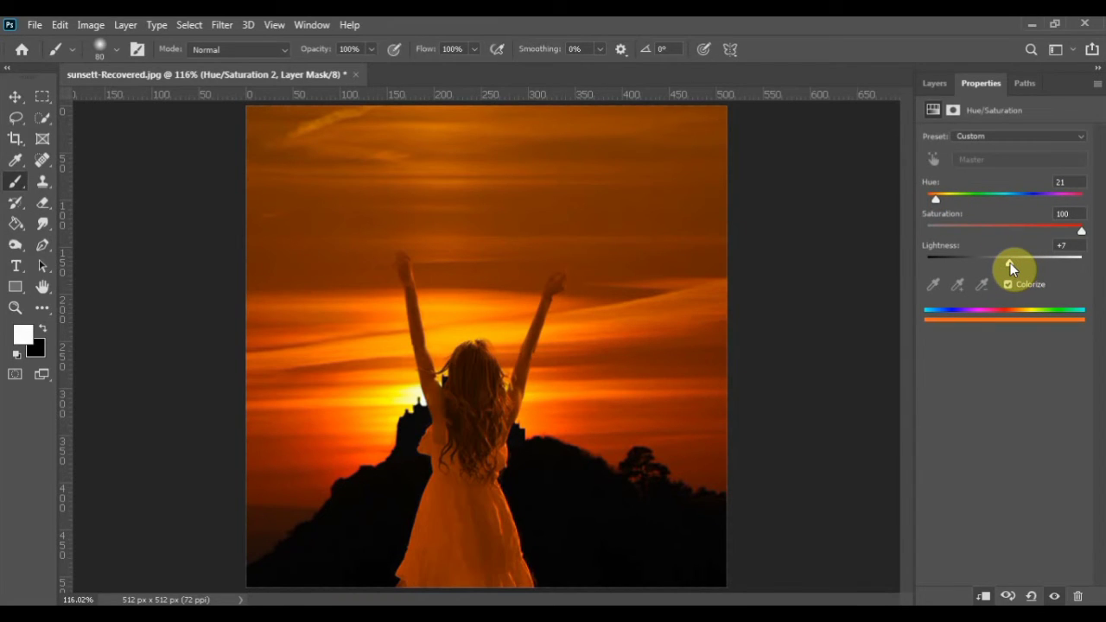
Invert the Hue/Saturation 2 mask and paint white along the edges of the arms and hair with a 20 px soft brush
click(935, 83)
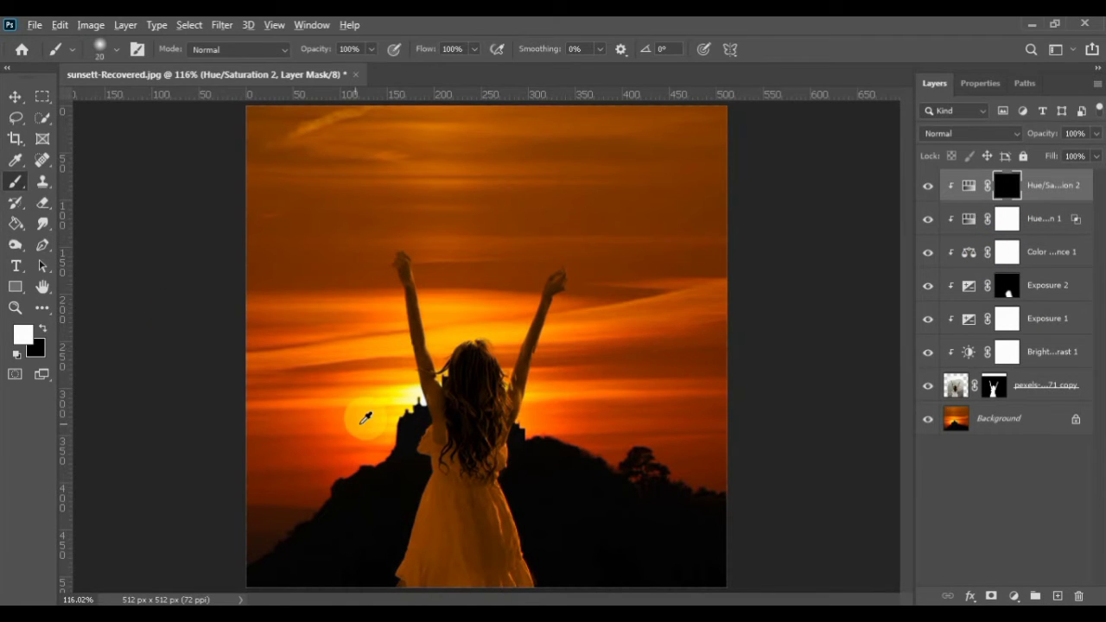
scroll(376, 415, up, 3)
mouse_move(446, 366)
mouse_down()
mouse_move(424, 314)
mouse_move(438, 317)
mouse_move(417, 284)
mouse_move(455, 396)
mouse_move(457, 453)
mouse_move(438, 368)
mouse_up()
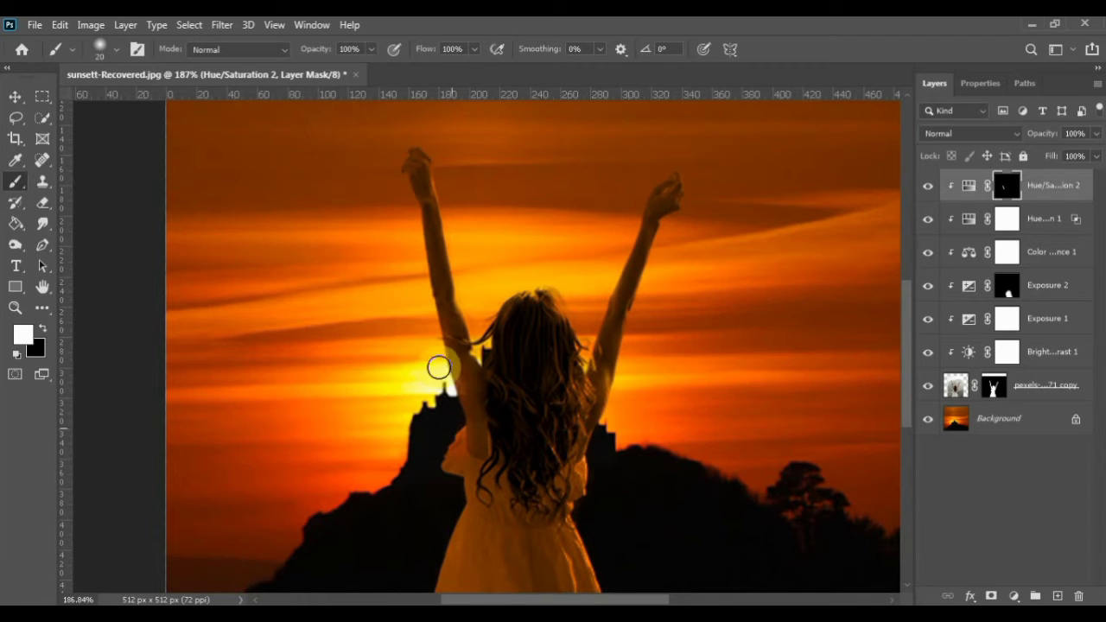
mouse_move(553, 415)
mouse_down()
mouse_move(605, 429)
mouse_move(625, 361)
mouse_move(590, 336)
mouse_up()
mouse_move(497, 304)
mouse_down()
mouse_move(480, 352)
mouse_move(505, 291)
mouse_move(480, 348)
mouse_move(520, 287)
mouse_move(450, 381)
mouse_move(442, 461)
mouse_move(457, 502)
mouse_up()
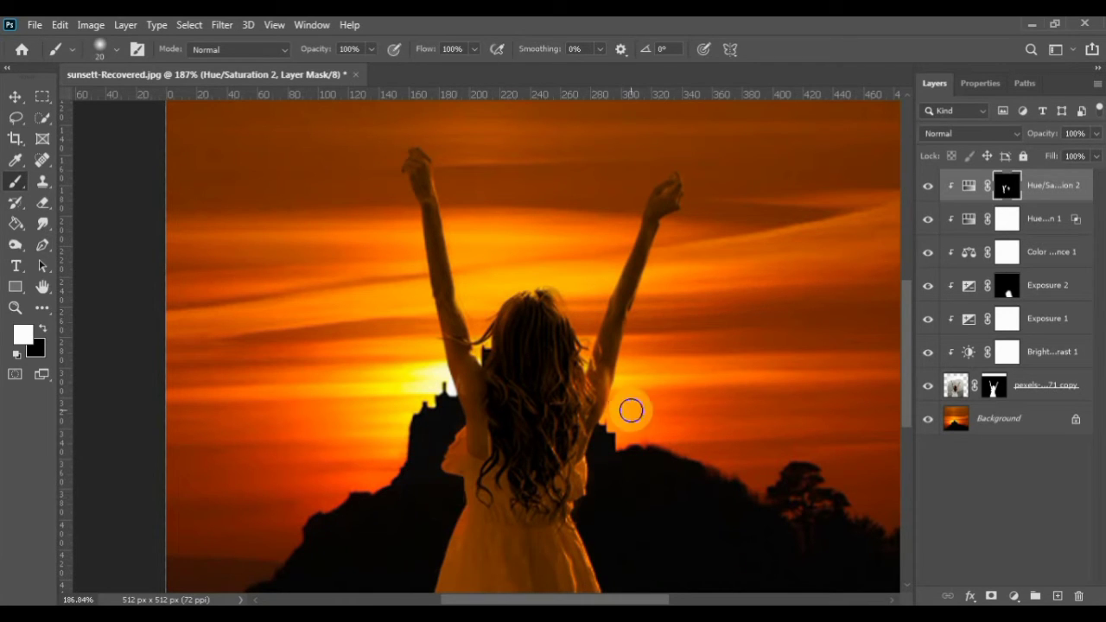
drag(610, 388, 593, 451)
mouse_move(422, 269)
mouse_down()
mouse_move(440, 394)
mouse_move(424, 268)
mouse_move(429, 363)
mouse_up()
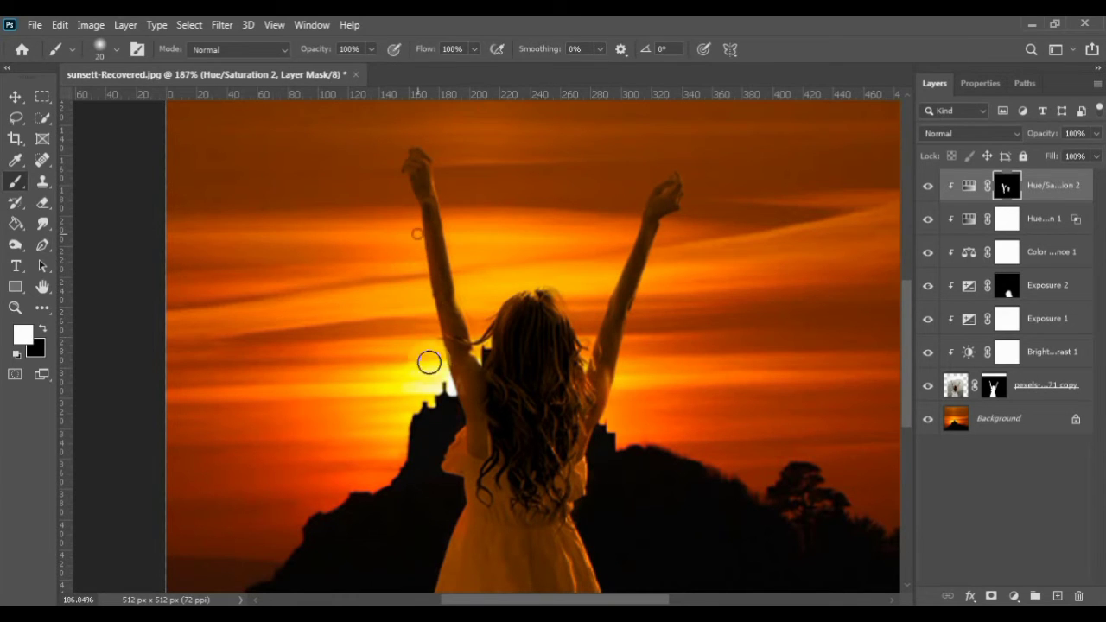
mouse_move(594, 207)
mouse_down()
mouse_move(624, 245)
mouse_move(629, 233)
mouse_move(614, 285)
mouse_move(634, 221)
mouse_move(585, 375)
mouse_move(629, 248)
mouse_up()
key(ctrl+0)
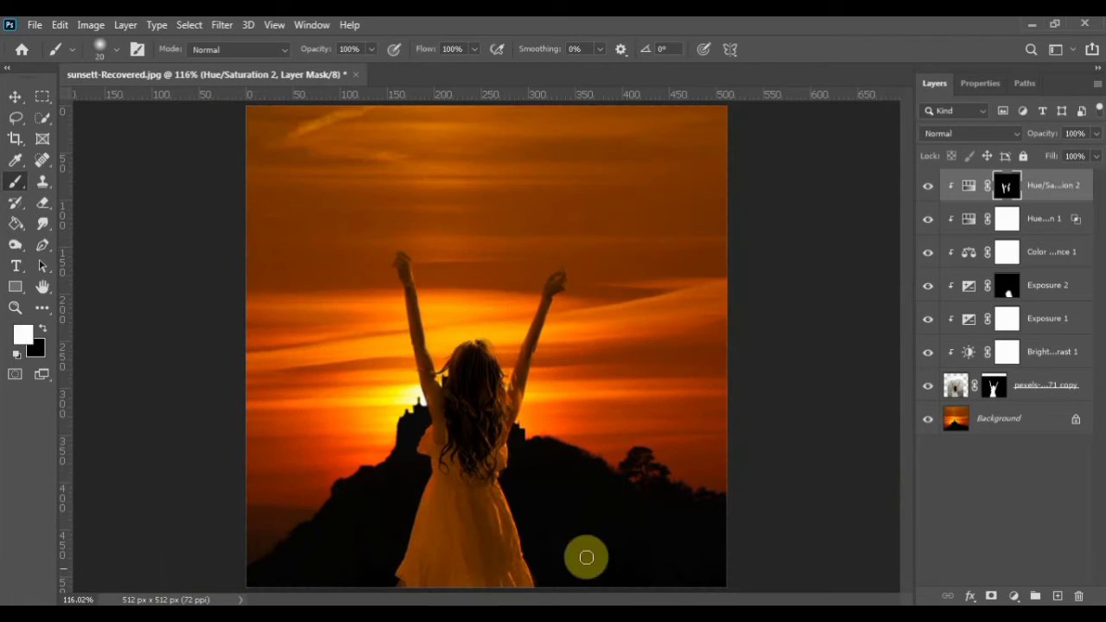
Set the Exposure value of the Exposure 1 adjustment to -1.64
double_click(965, 318)
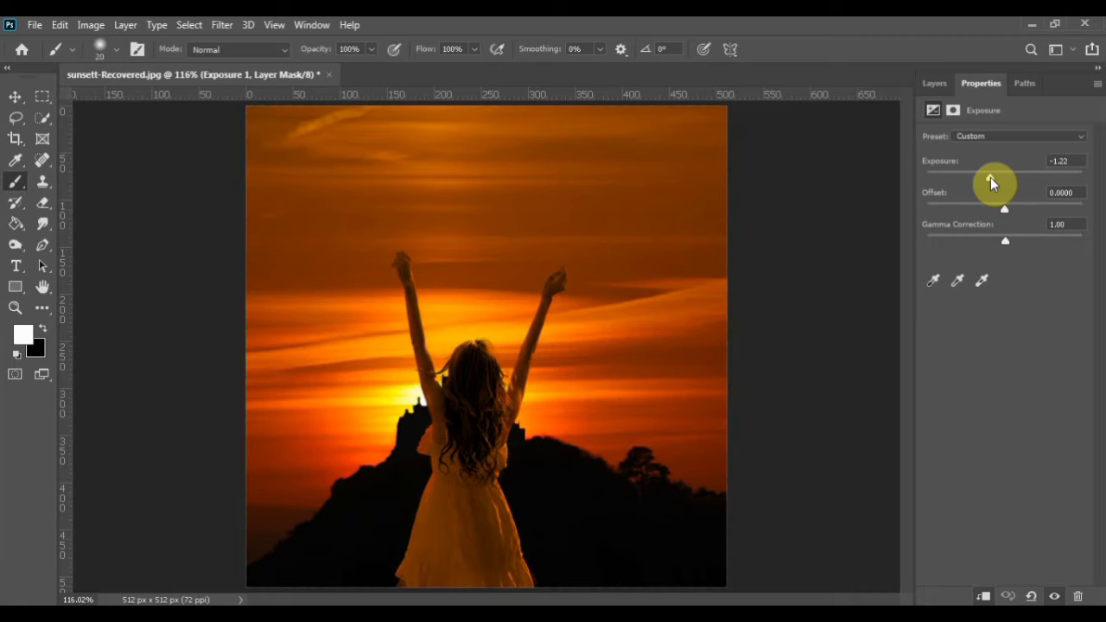
drag(988, 178, 985, 179)
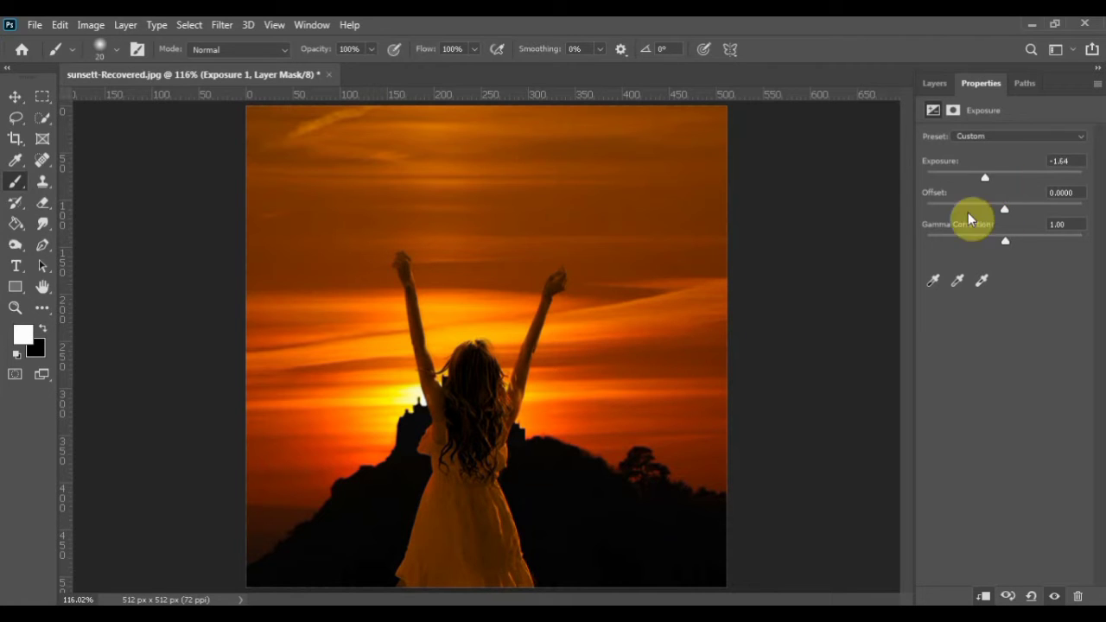
click(934, 83)
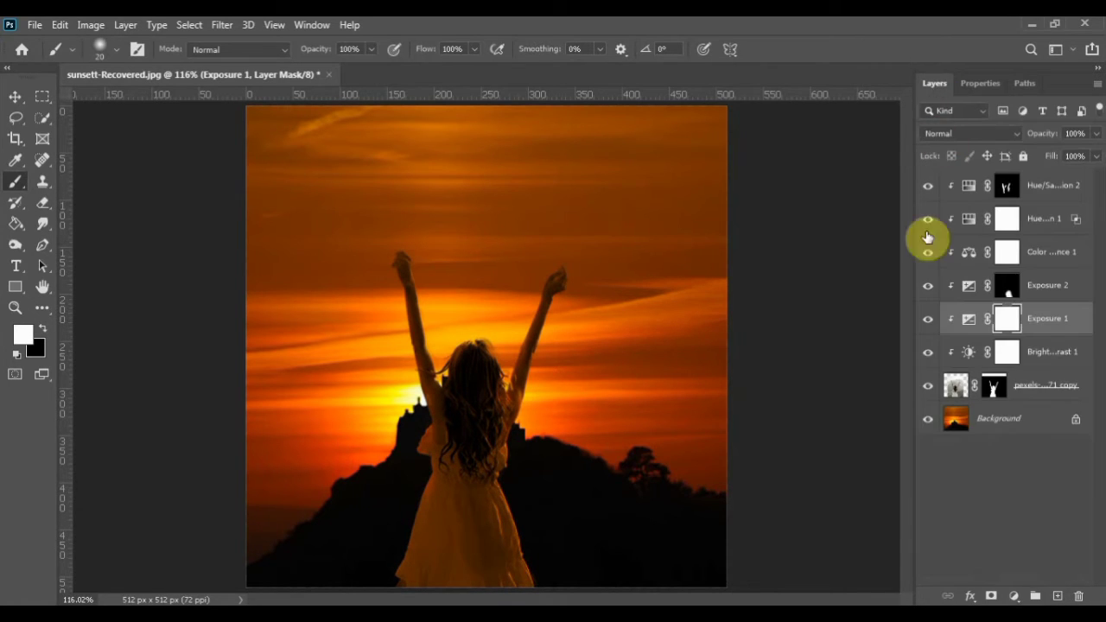
Duplicate the woman's layer into a group with all the adjustment layers and compare the image with and without that group
click(1026, 397)
key(ctrl+j)
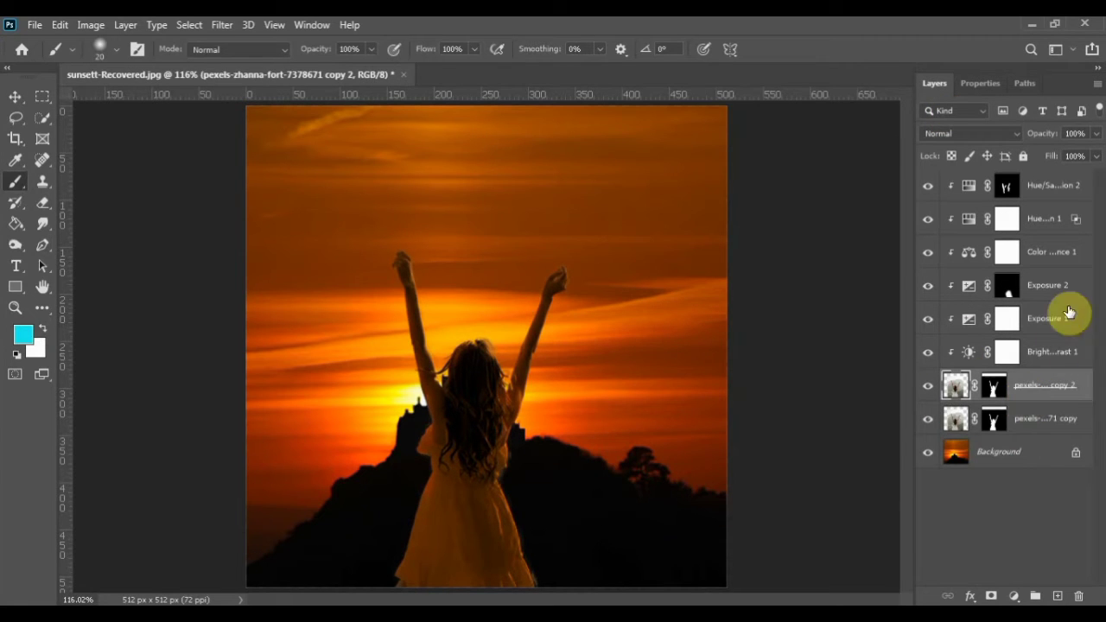
shift+click(1043, 185)
key(ctrl+g)
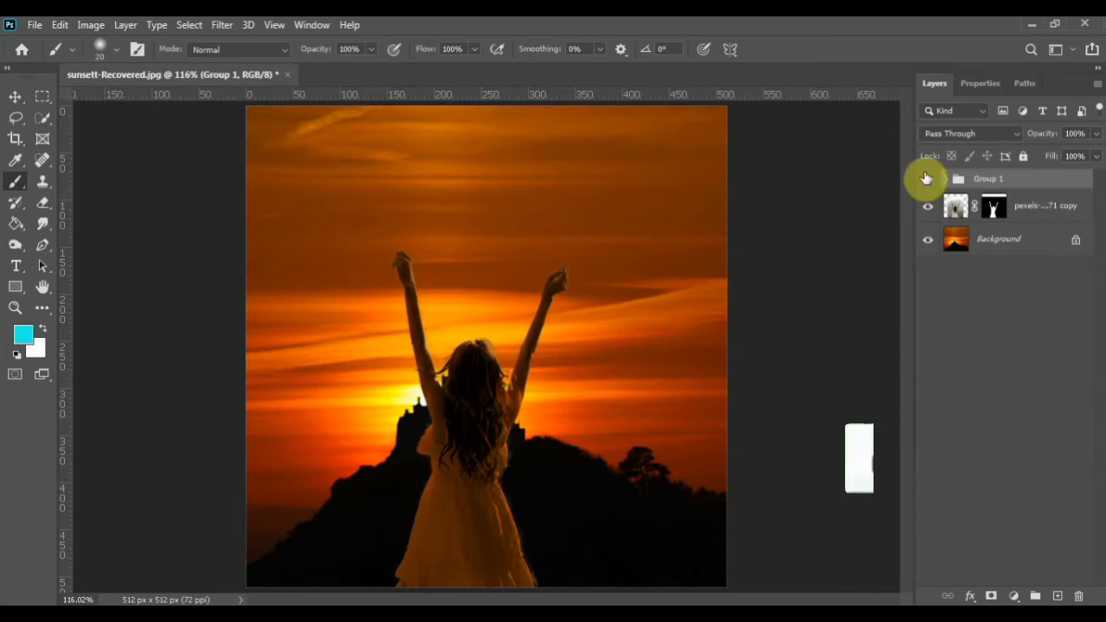
click(928, 179)
click(928, 182)
click(928, 183)
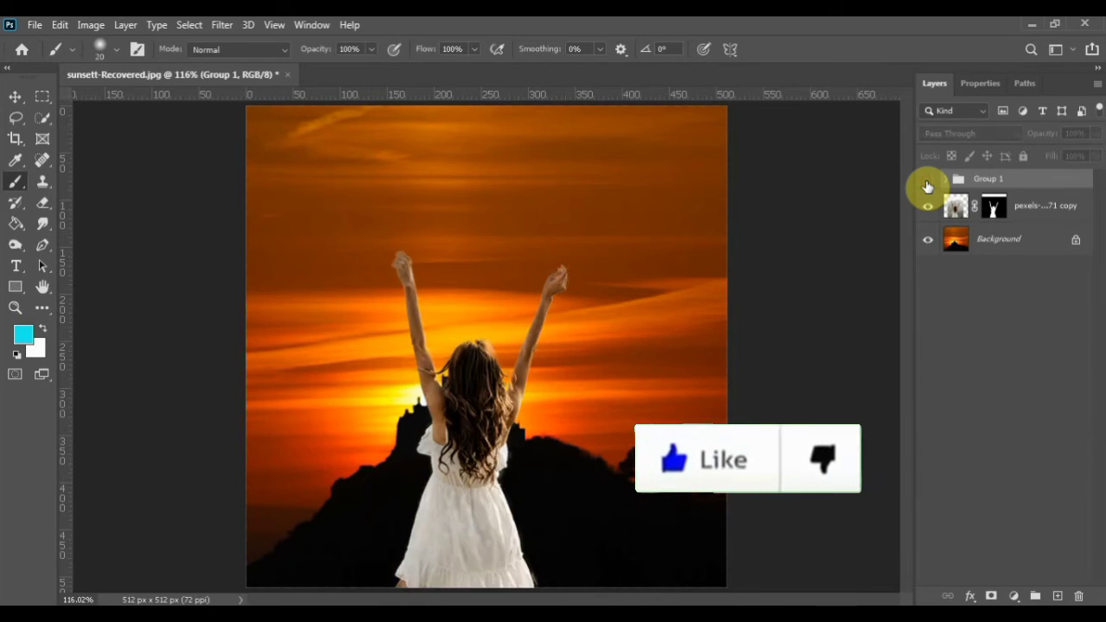
click(928, 185)
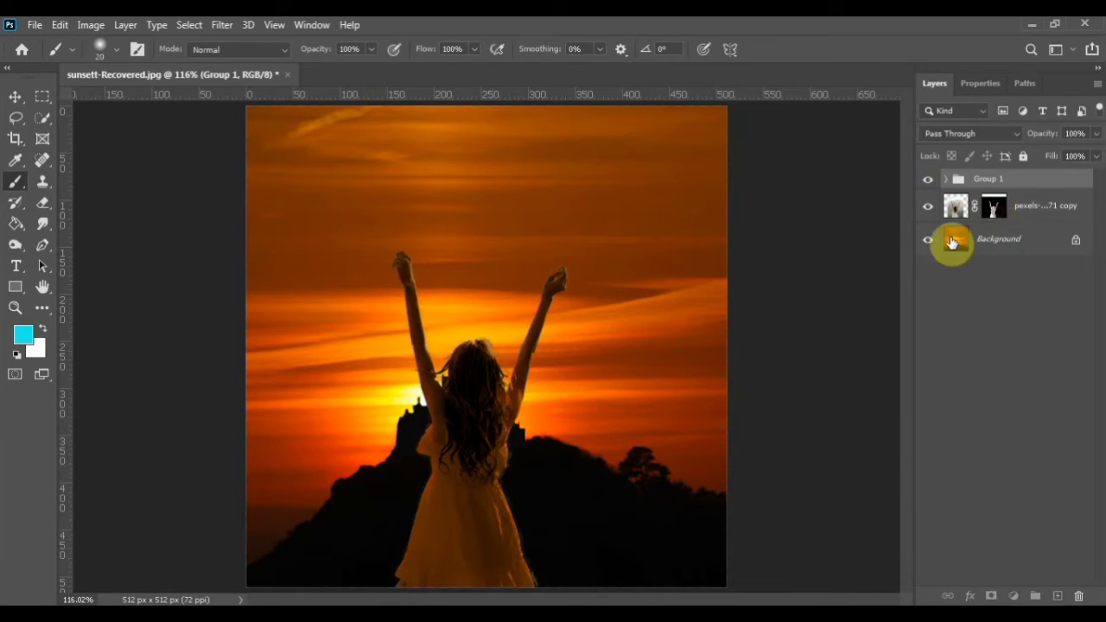
click(994, 206)
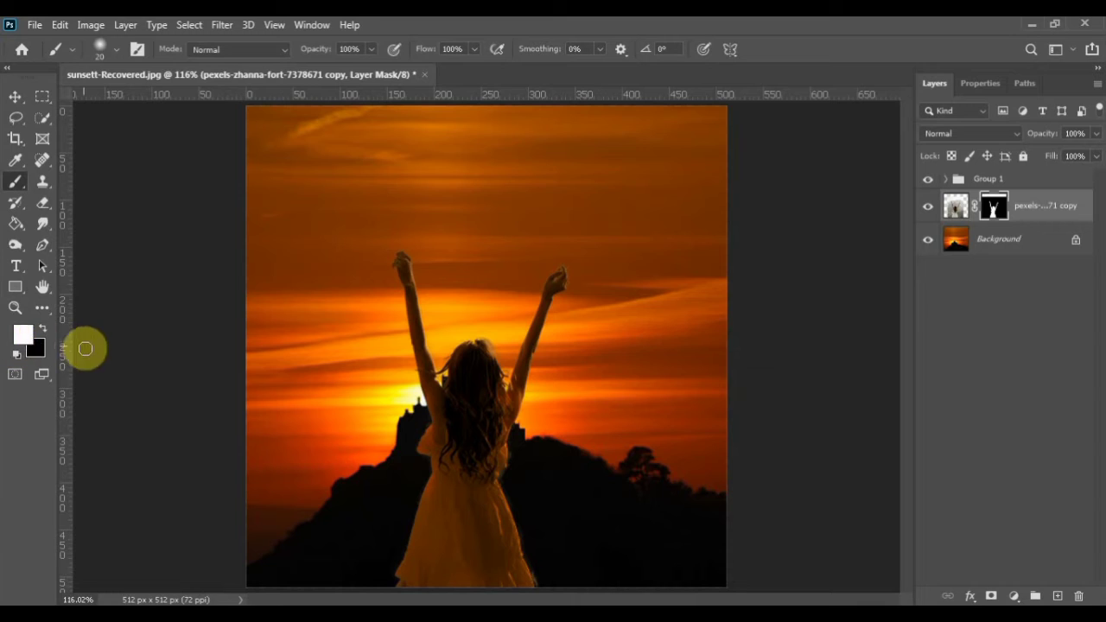
key(x)
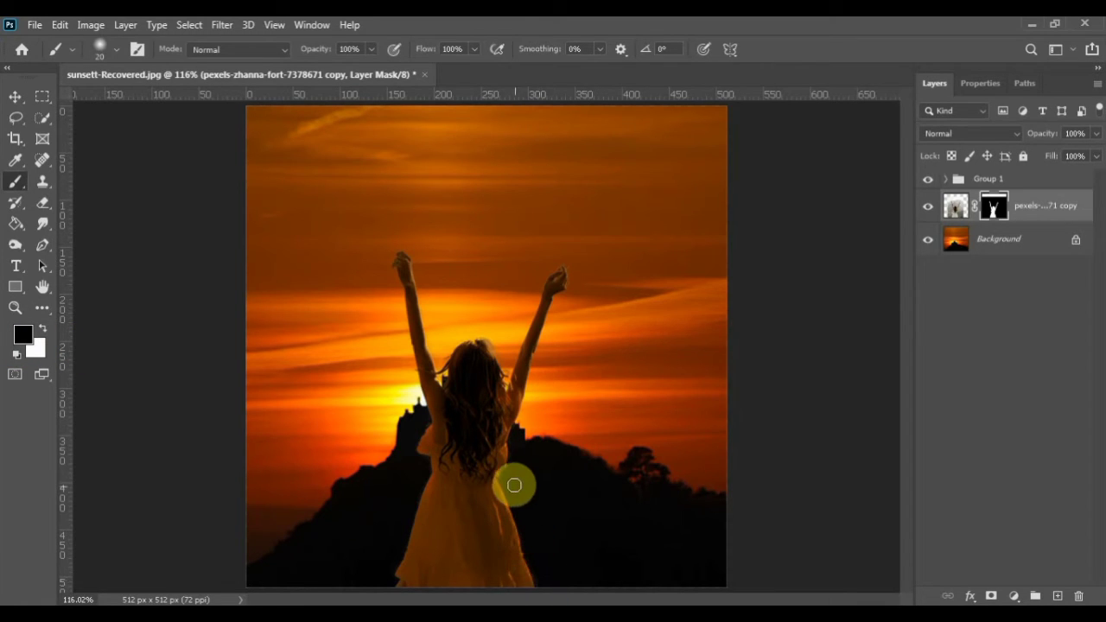
Set the Lightness of the Hue/Saturation 2 adjustment to +6 and select its mask with white as the foreground colour
click(947, 180)
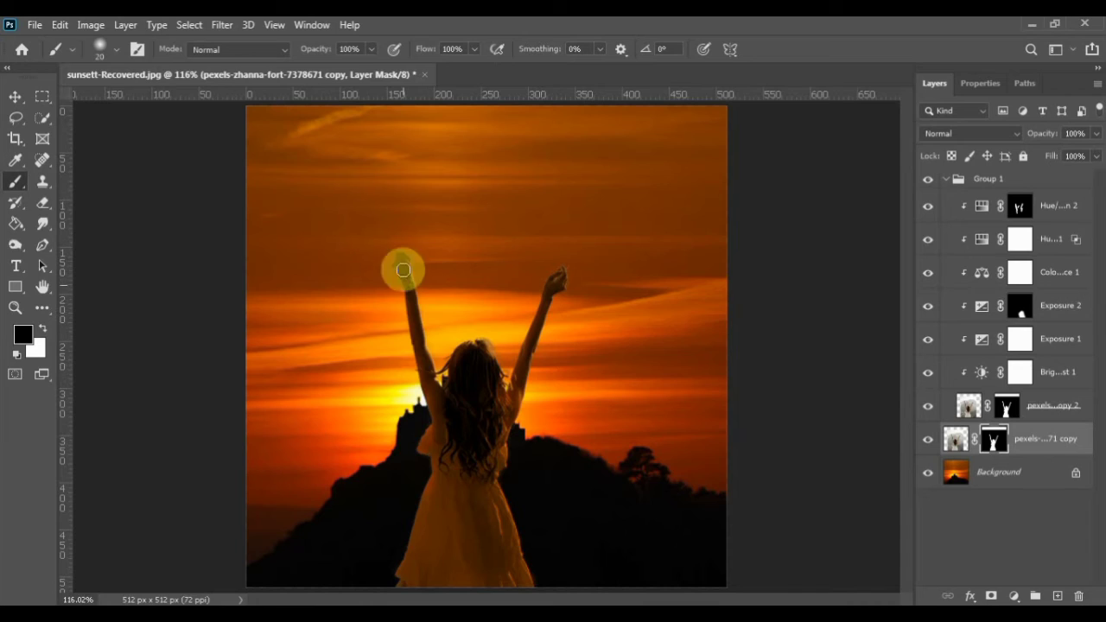
click(1019, 212)
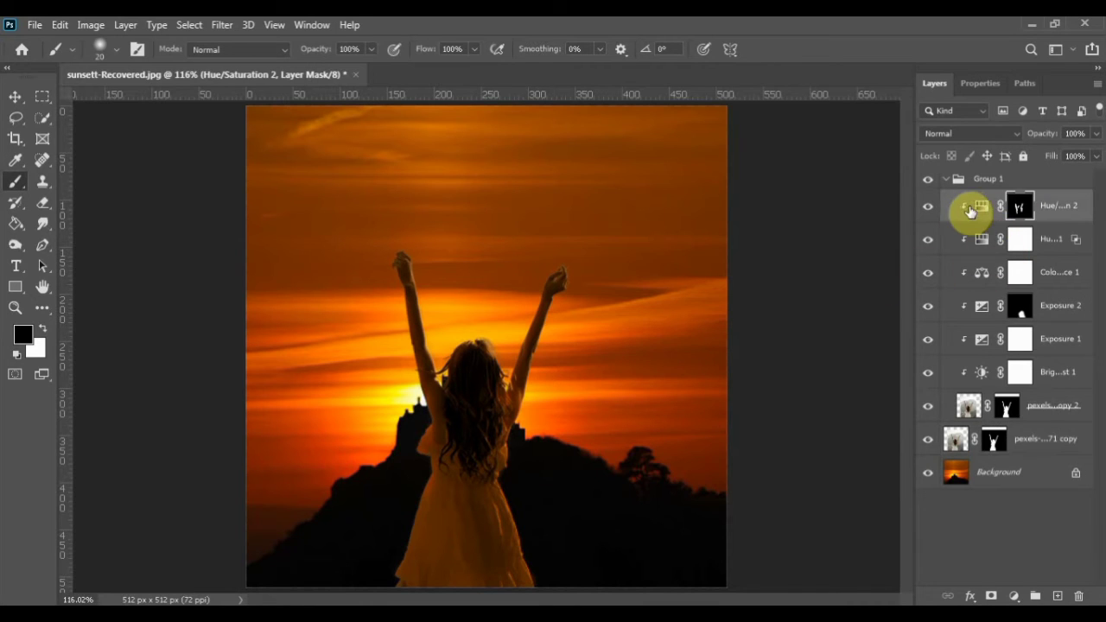
double_click(981, 209)
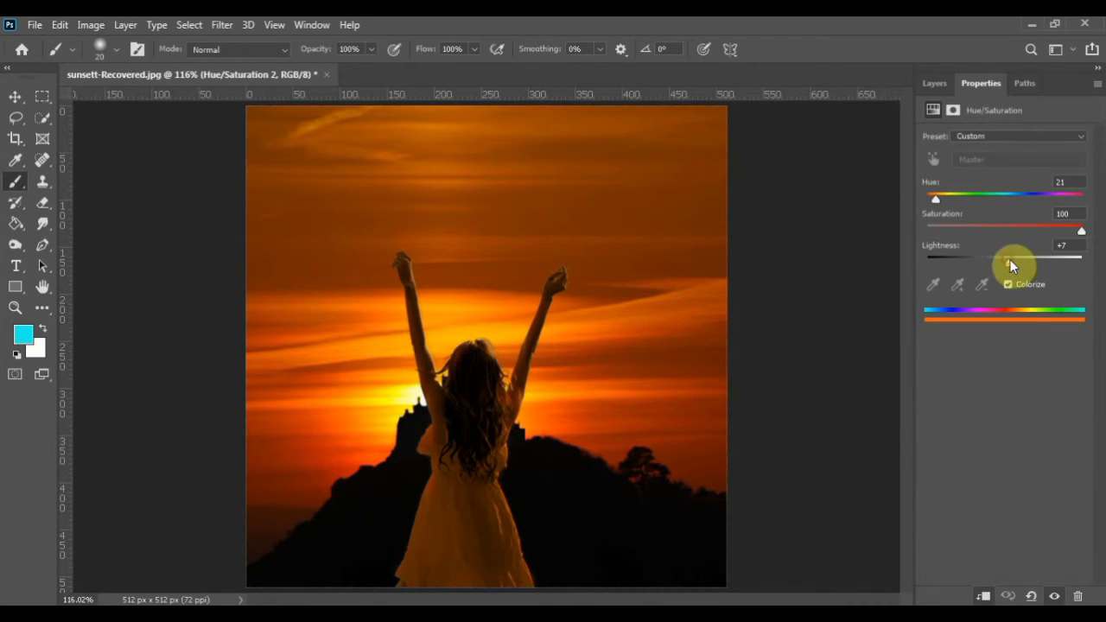
drag(1011, 259, 1012, 261)
click(1069, 247)
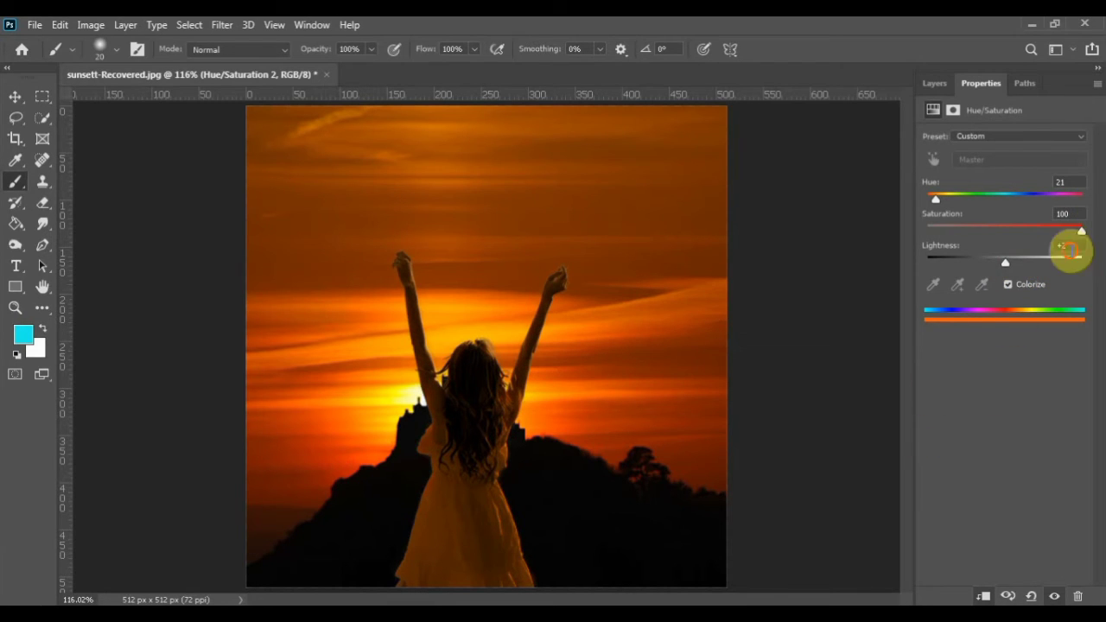
key(Up)
key(Up)
key(Up)
key(Up)
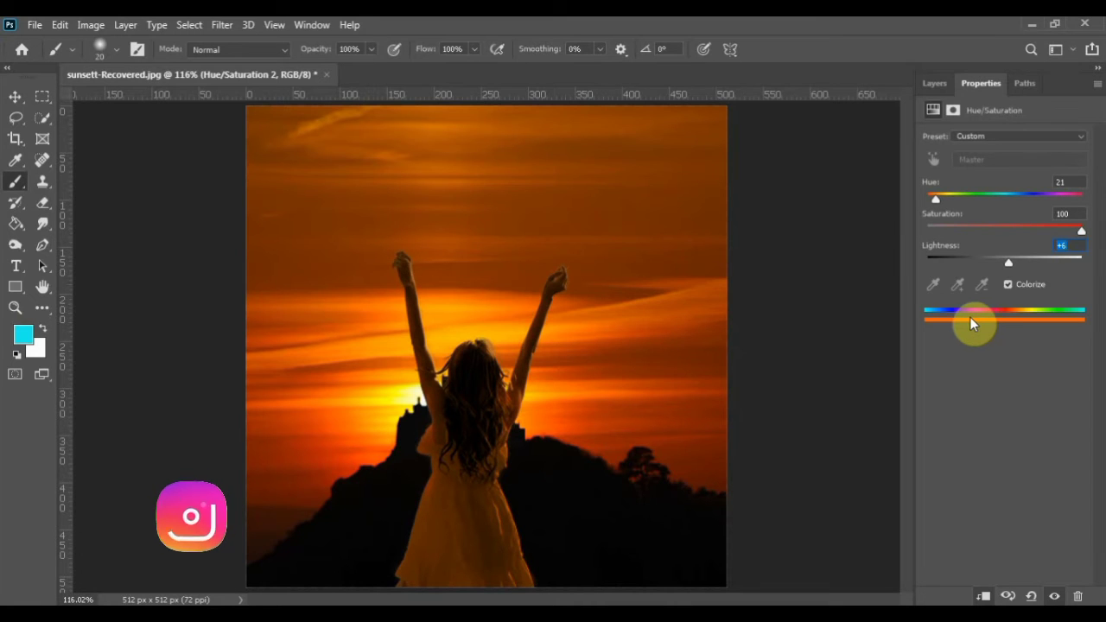
click(935, 83)
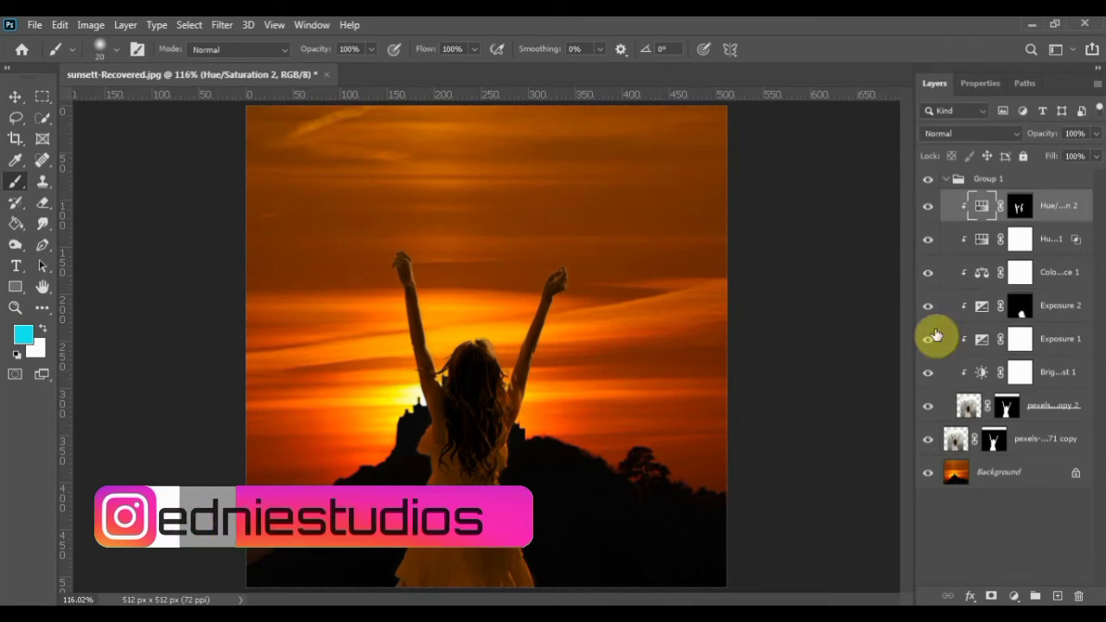
click(1013, 211)
key(x)
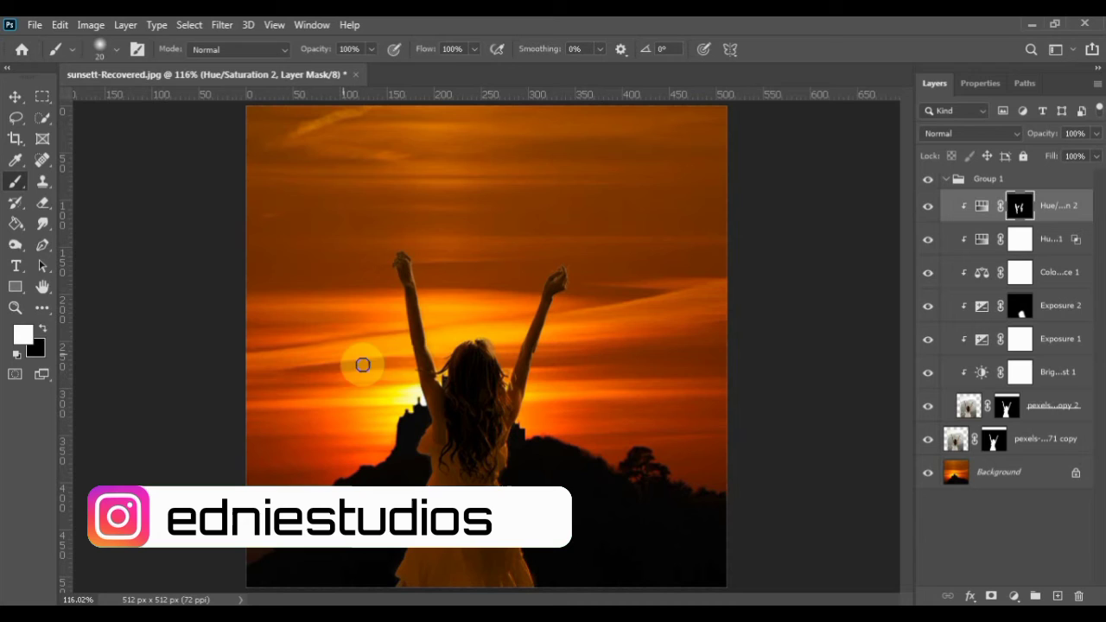
Add a new layer clipped above Hue/Saturation 2 and dab pale yellow over the hair with a 35 px soft brush at 17% flow
click(1059, 596)
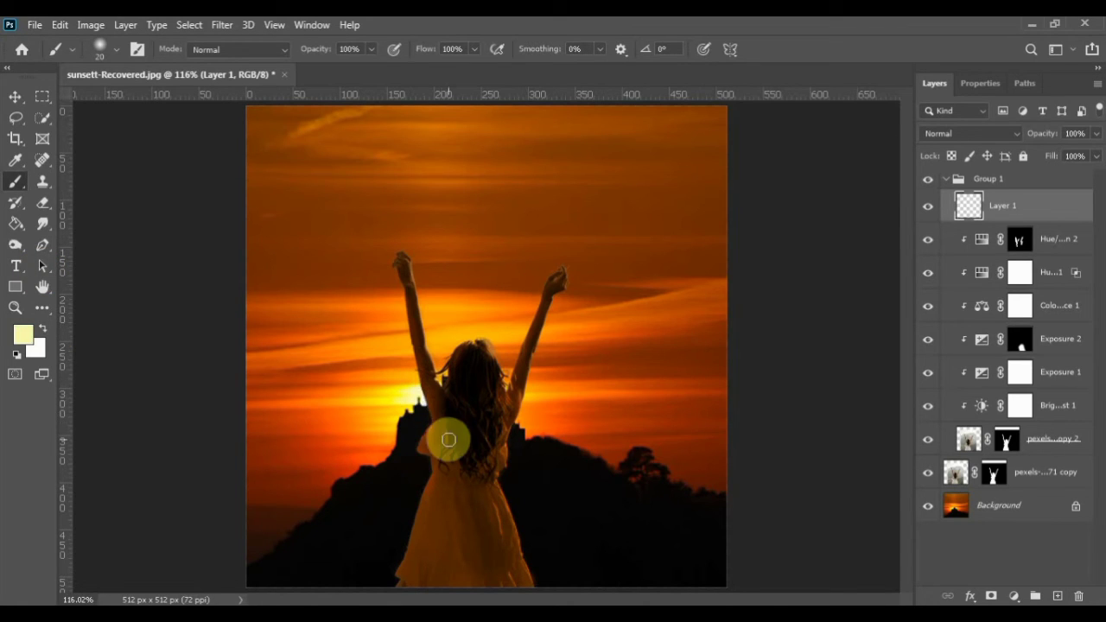
drag(432, 51, 383, 44)
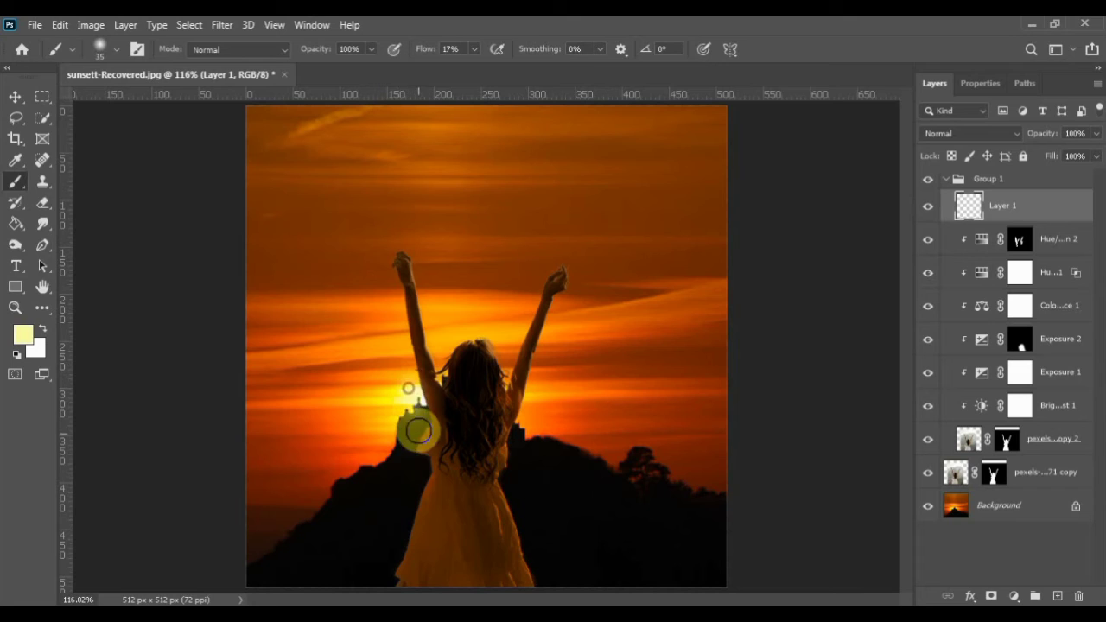
alt+click(1028, 221)
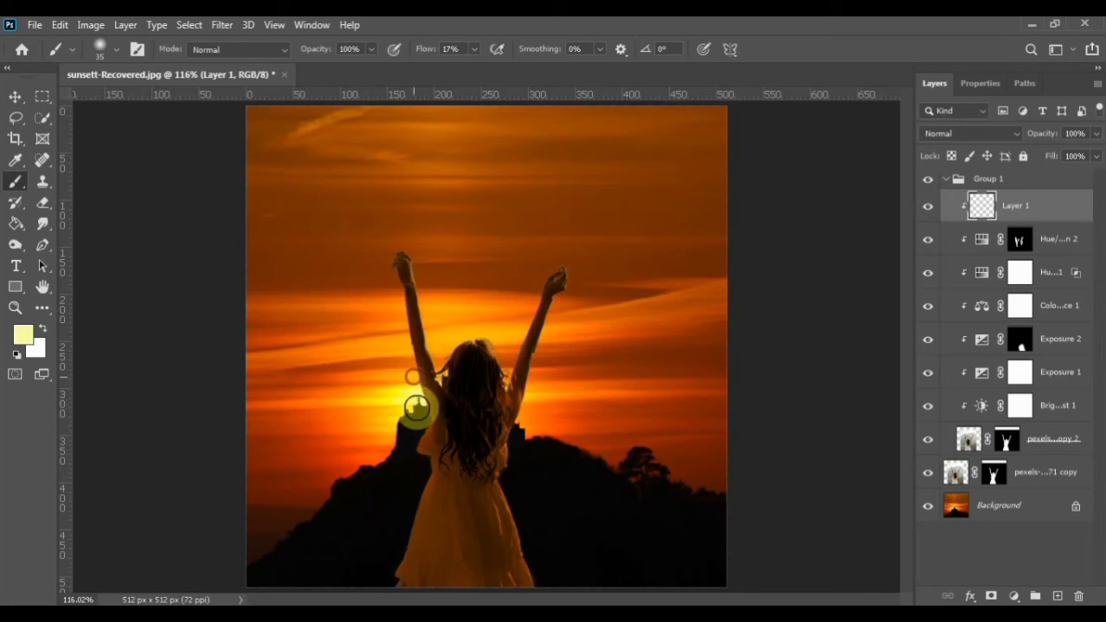
click(448, 396)
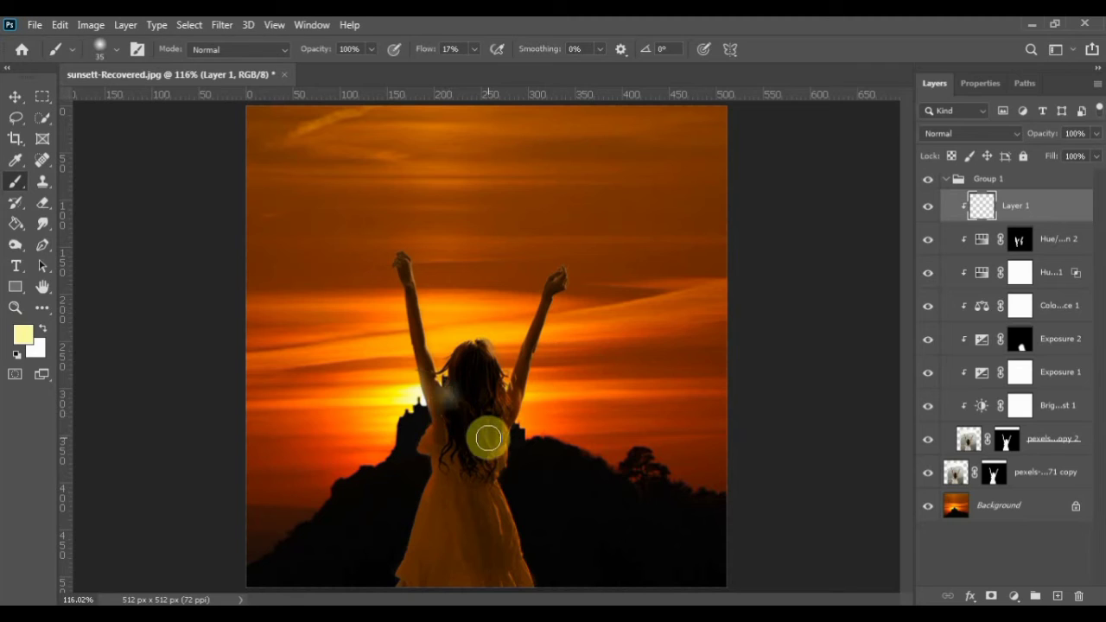
Add a mask to Layer 1 and paint it black over the hair and shoulder near the sun with a 60 px soft brush
key(d)
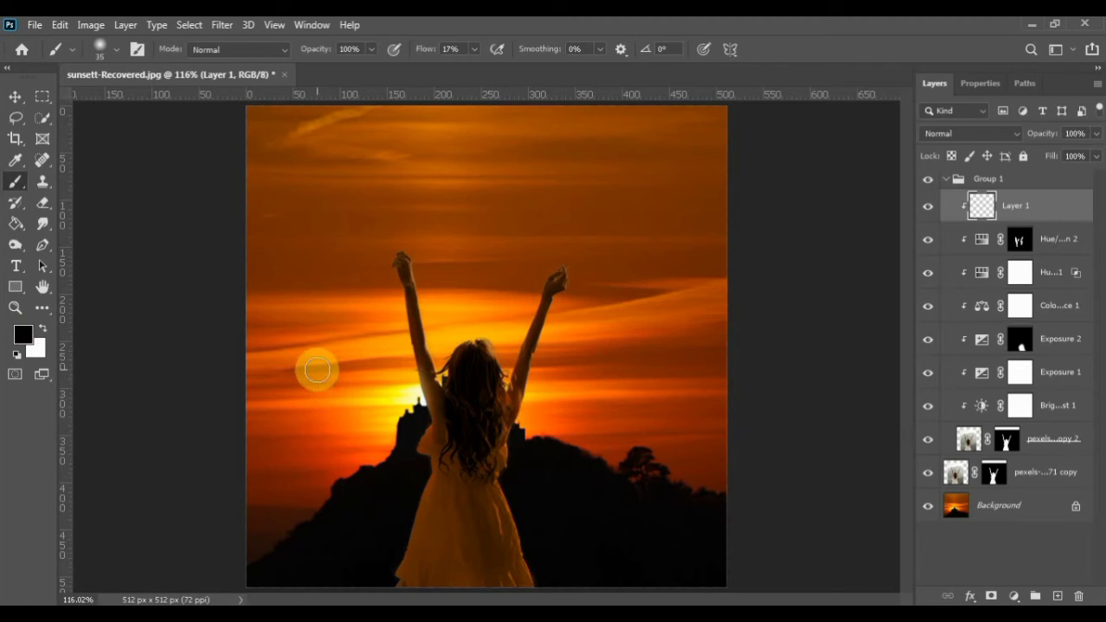
key(x)
key(x)
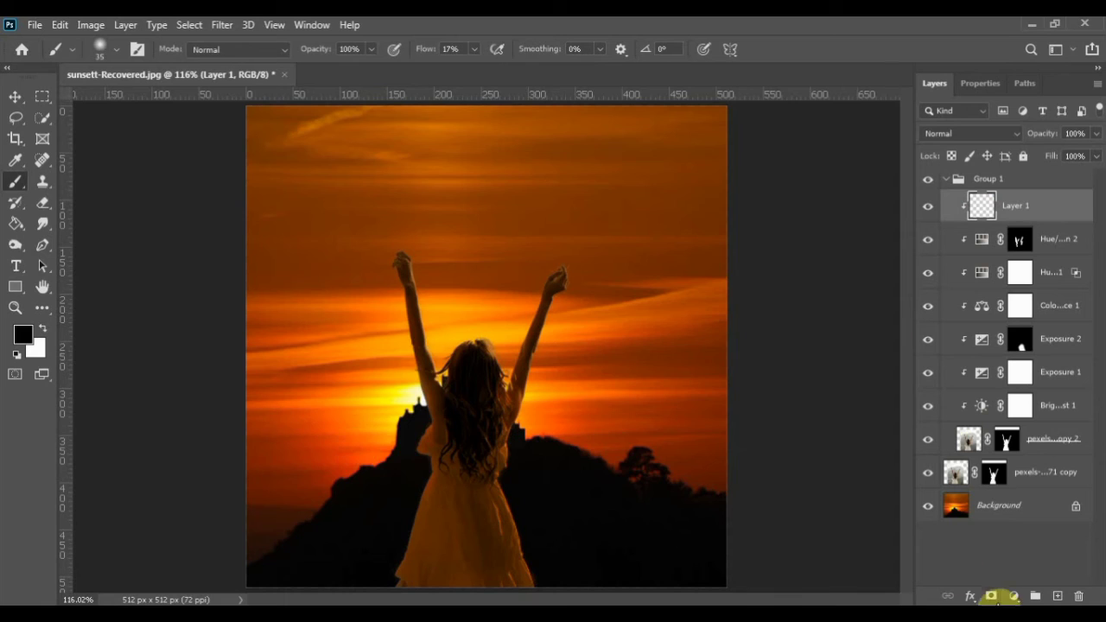
click(998, 596)
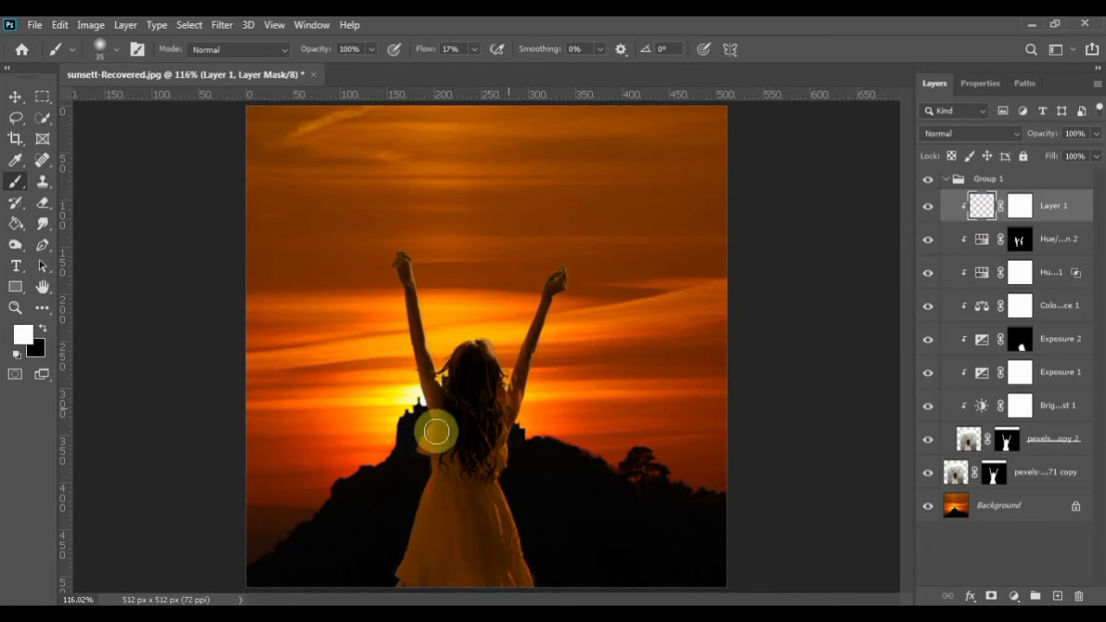
key(x)
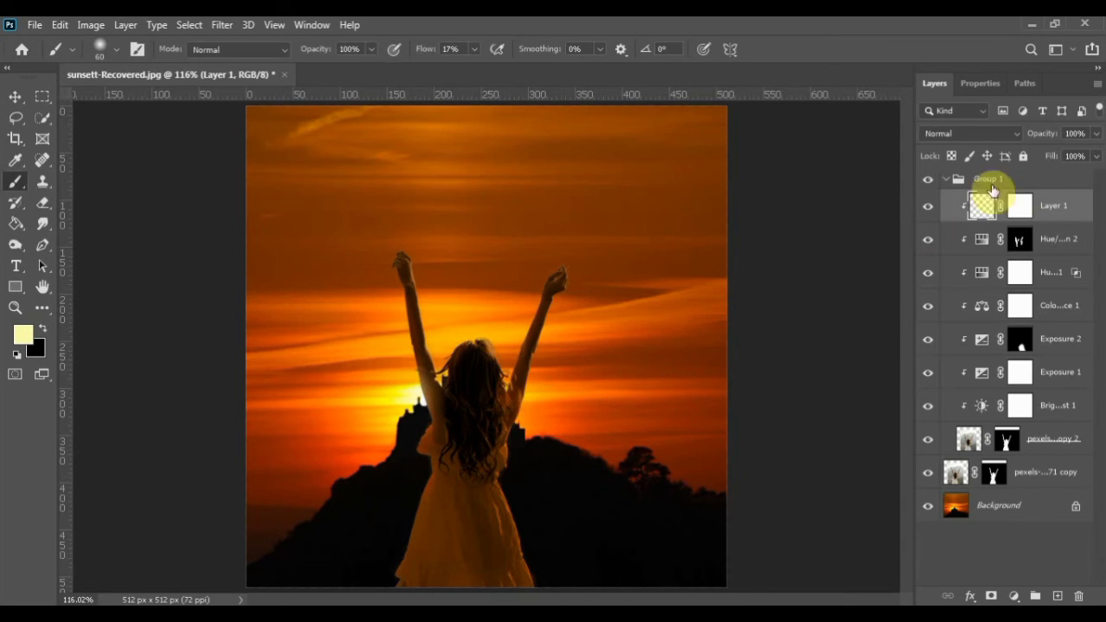
click(1020, 206)
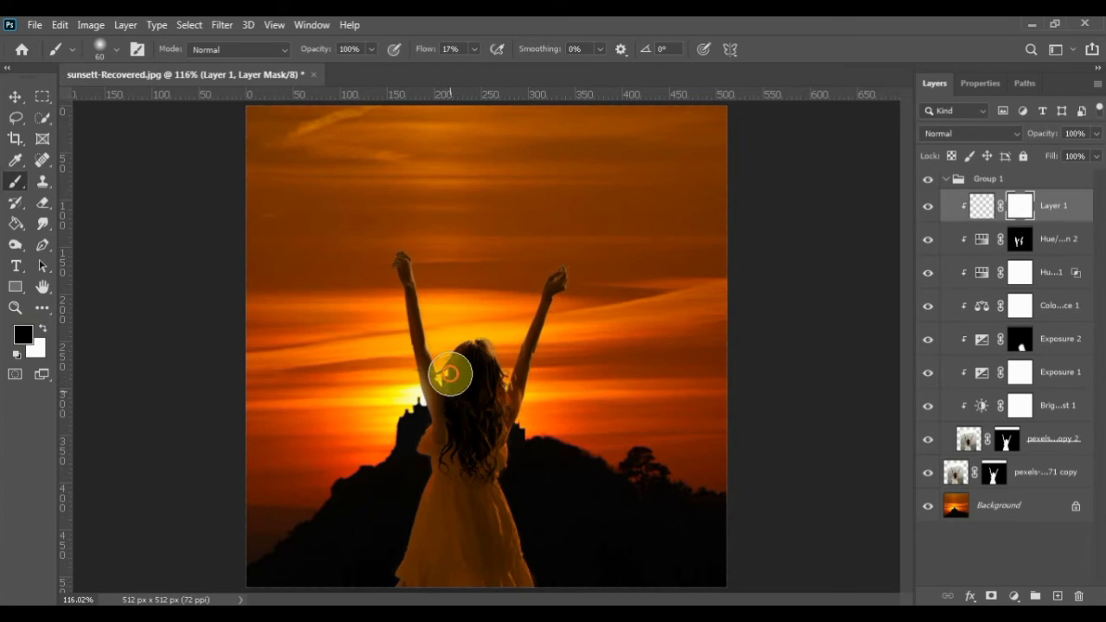
mouse_move(450, 374)
mouse_down()
mouse_move(421, 358)
mouse_move(416, 369)
mouse_move(436, 367)
mouse_move(465, 401)
mouse_move(430, 355)
mouse_up()
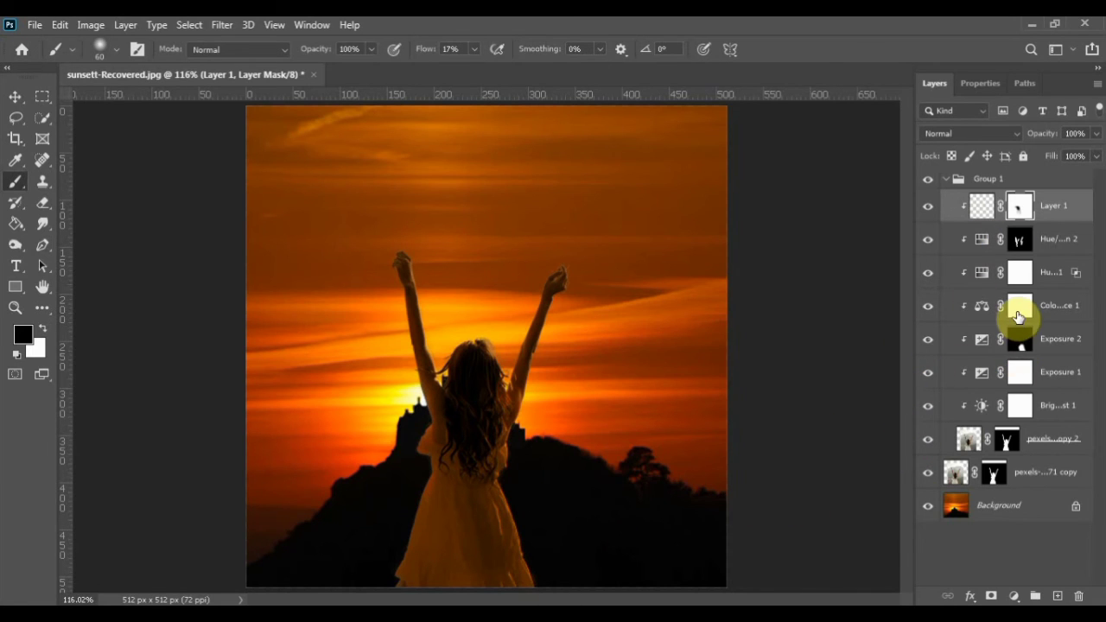
Set the Exposure 1 adjustment to an Exposure of -2.76 with an Offset of 0
click(975, 374)
double_click(974, 373)
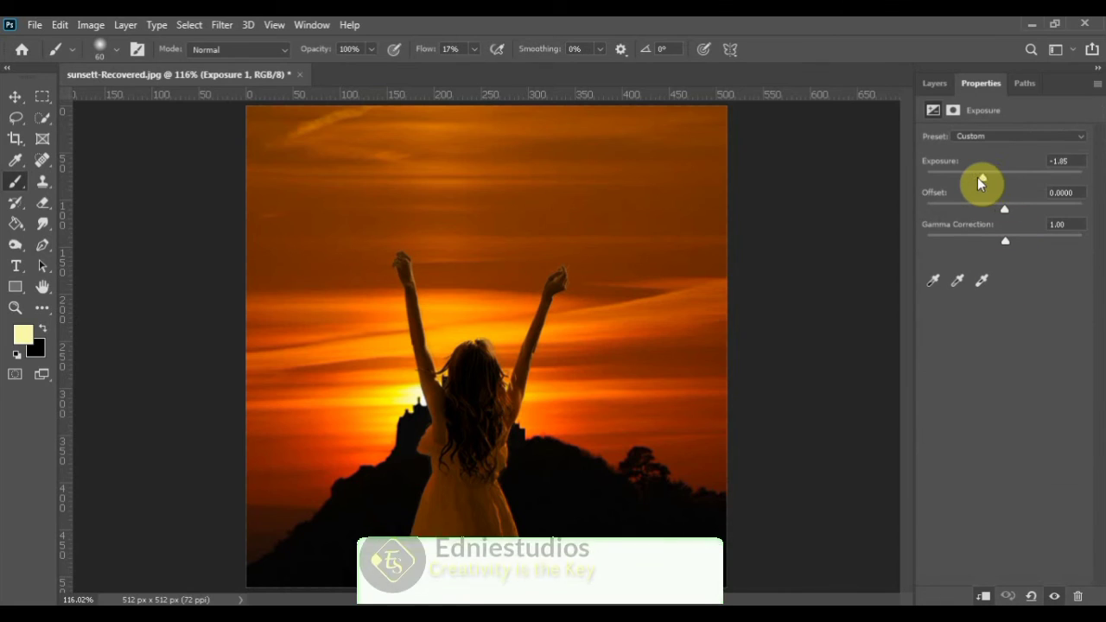
drag(974, 176, 972, 175)
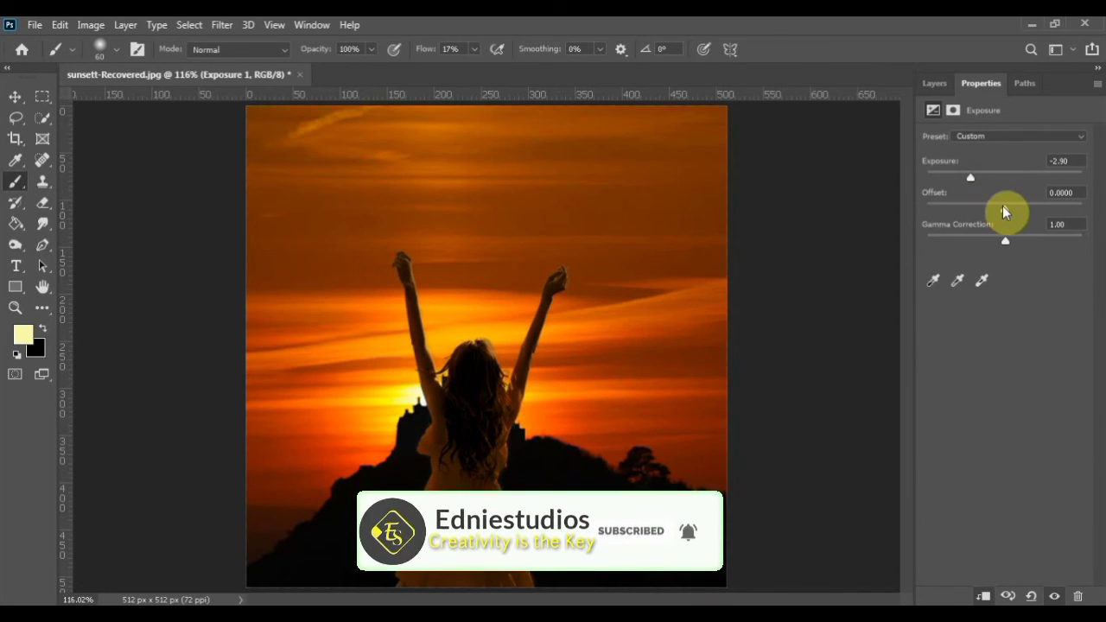
drag(1005, 210, 1005, 209)
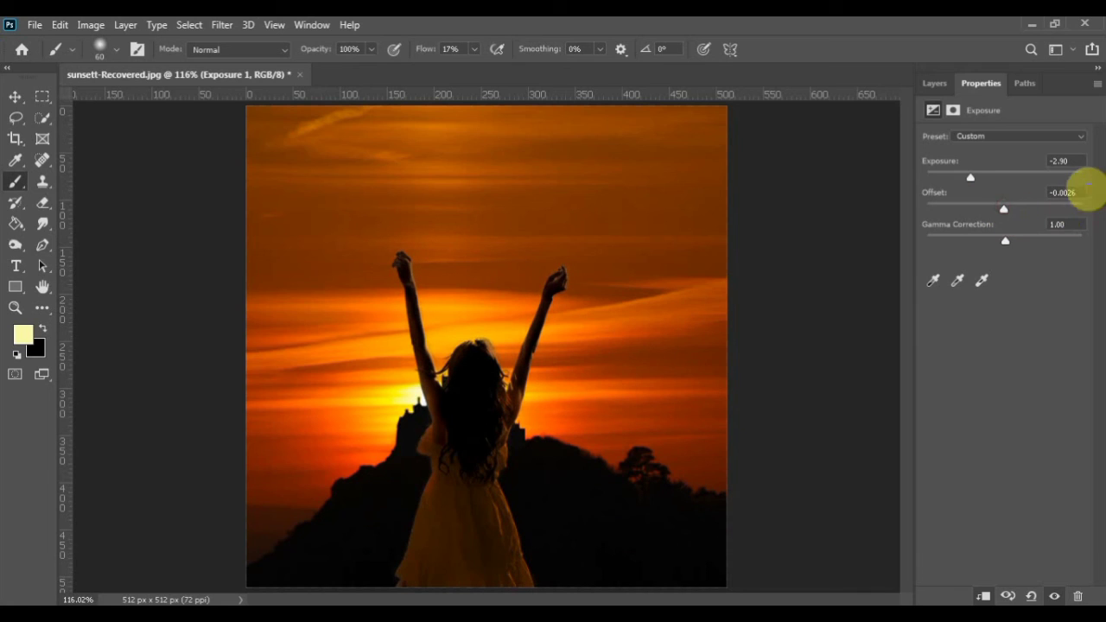
drag(1083, 191, 1020, 208)
text(0)
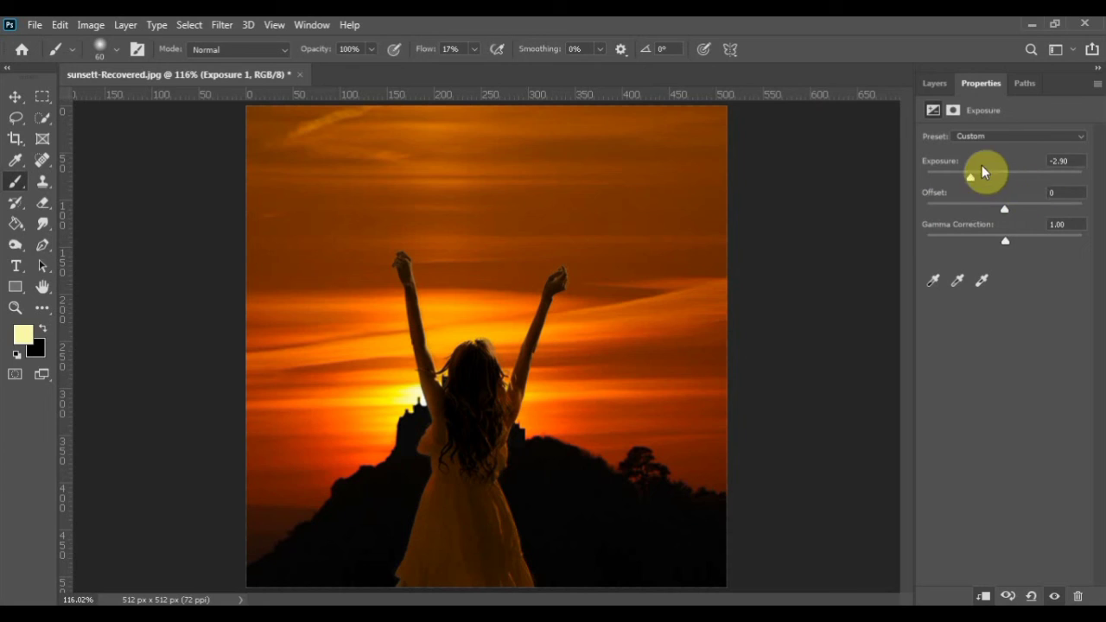
drag(971, 178, 976, 178)
click(934, 83)
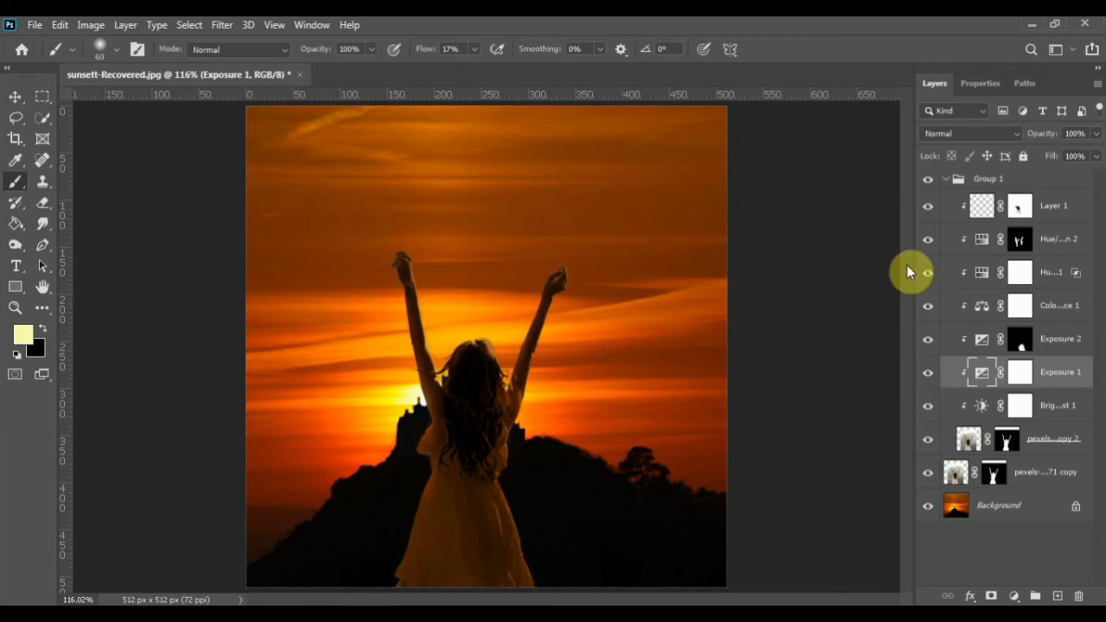
Touch up the Hue/Saturation 2 mask with white, collapse Group 1 and compare the image with and without the group
click(1021, 241)
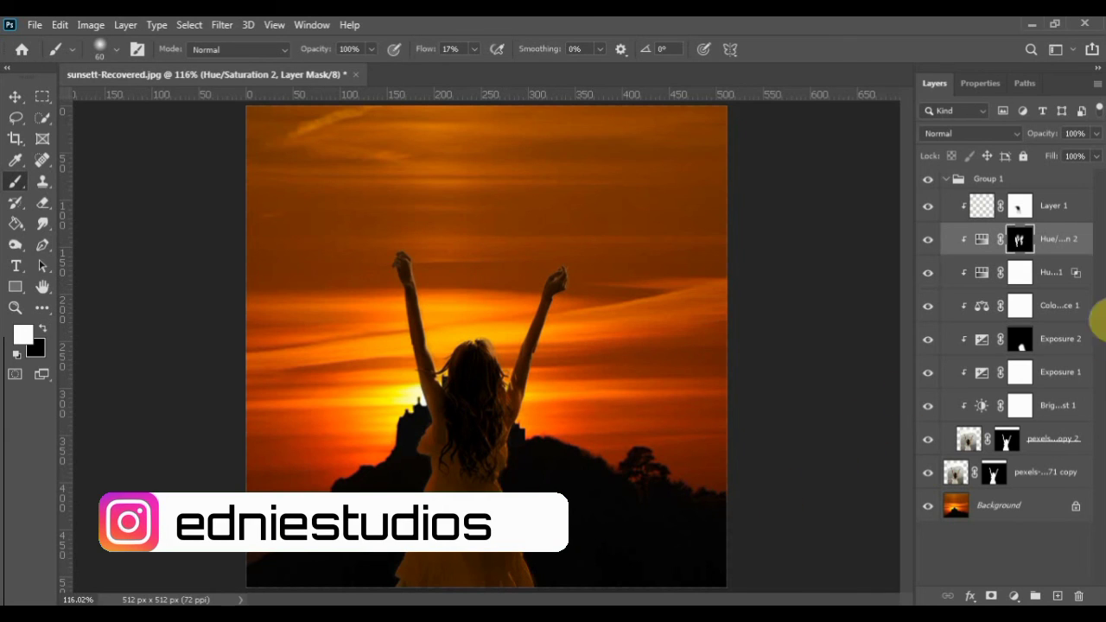
click(948, 185)
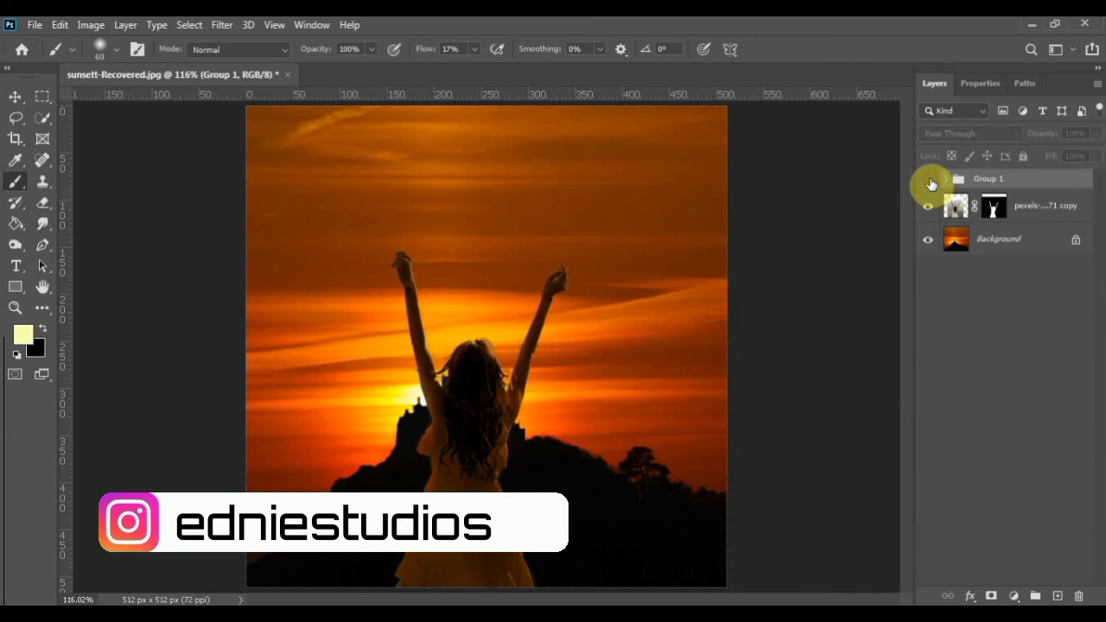
click(930, 182)
click(931, 182)
click(930, 182)
click(930, 183)
click(930, 182)
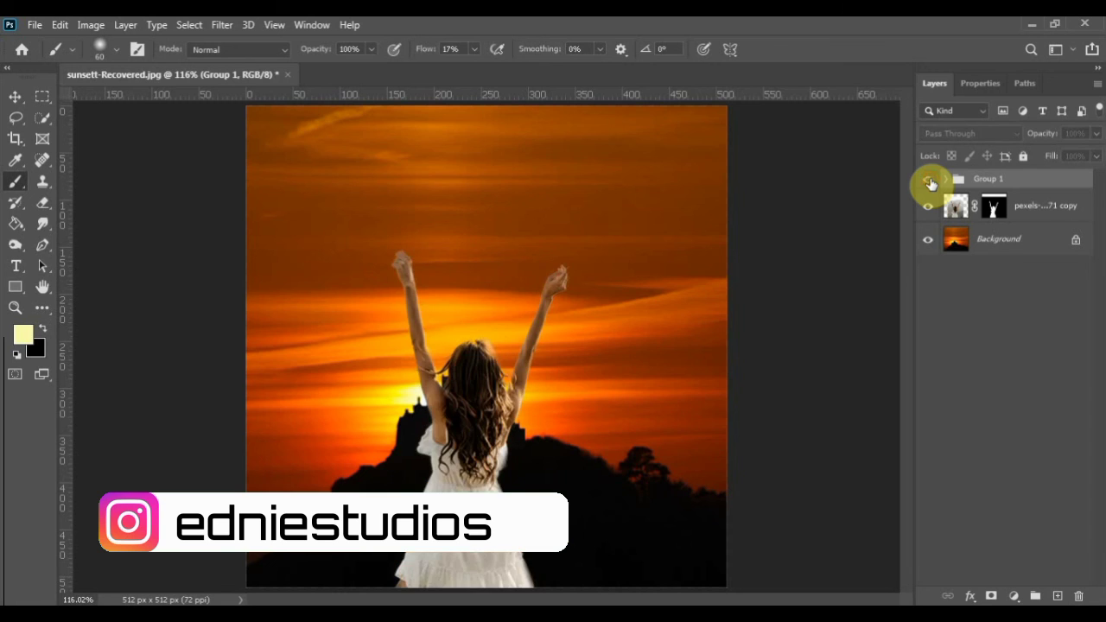
click(930, 183)
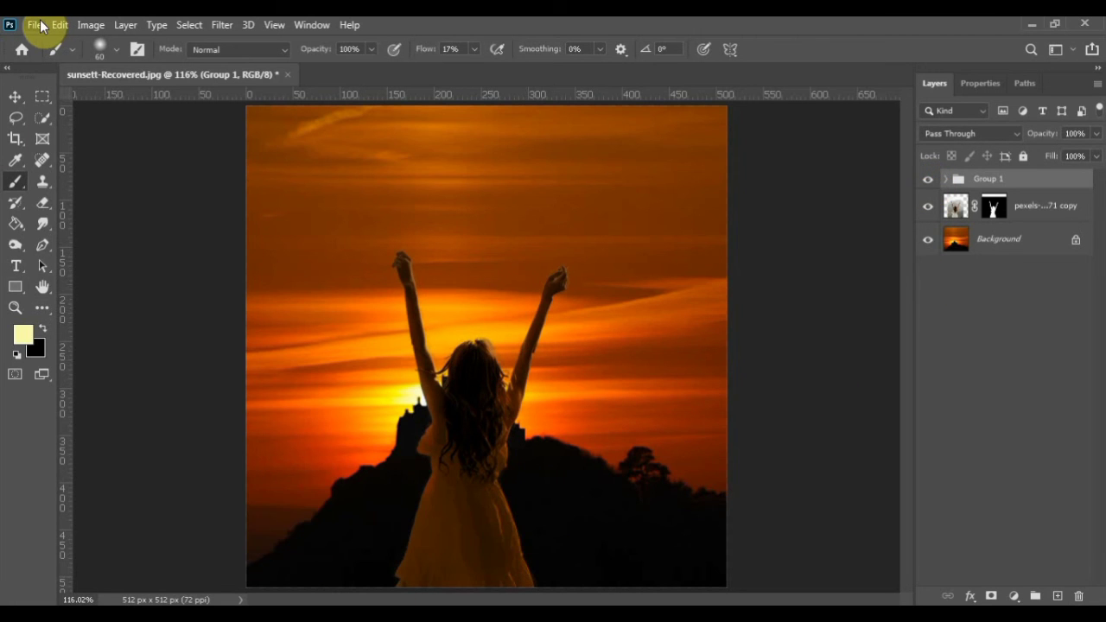